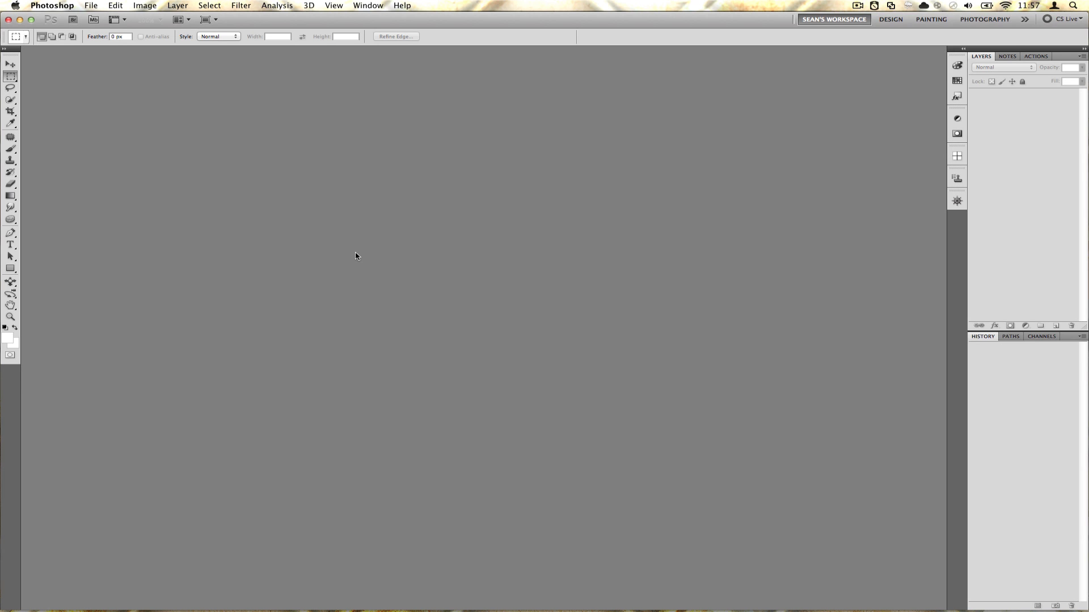
Create a new 500×500 px, 72 ppi white document via the New dialog
key("super+n")
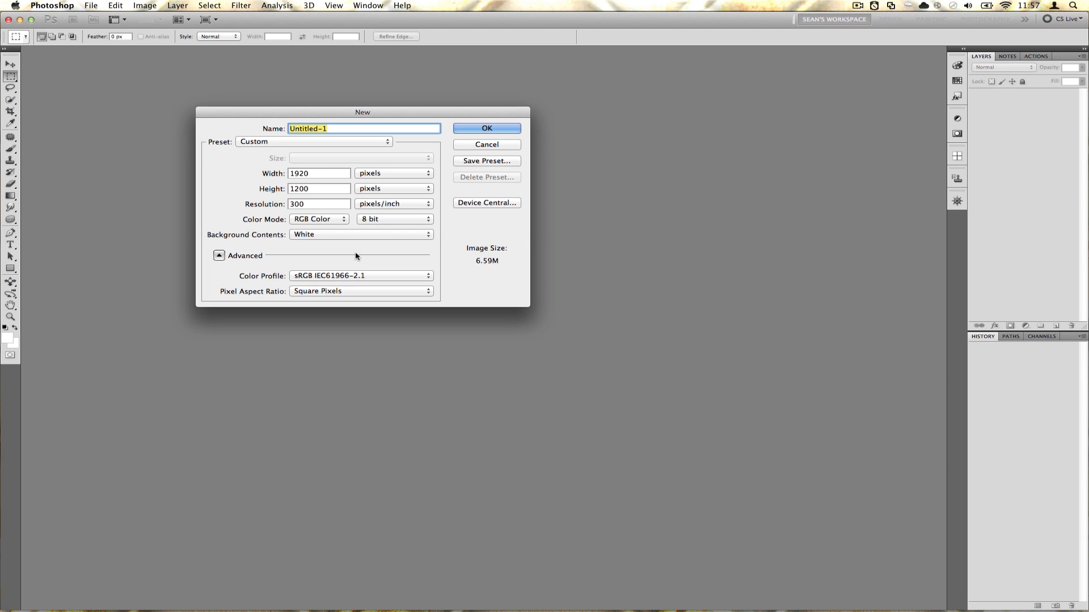
key("Tab")
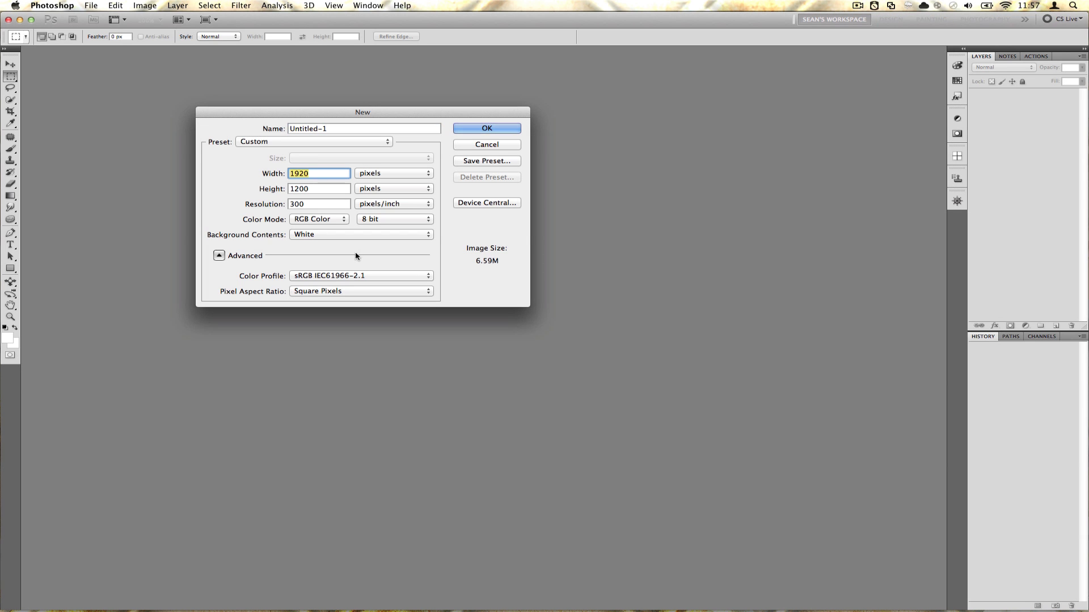
type("500")
key("Tab")
type("500")
key("Tab")
type("72")
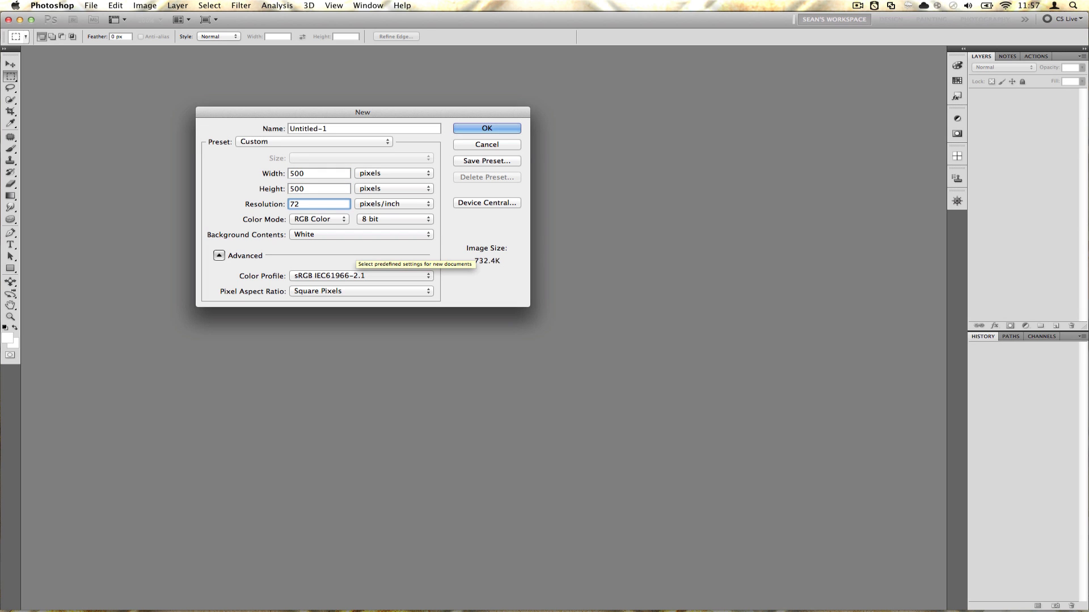
key("Return")
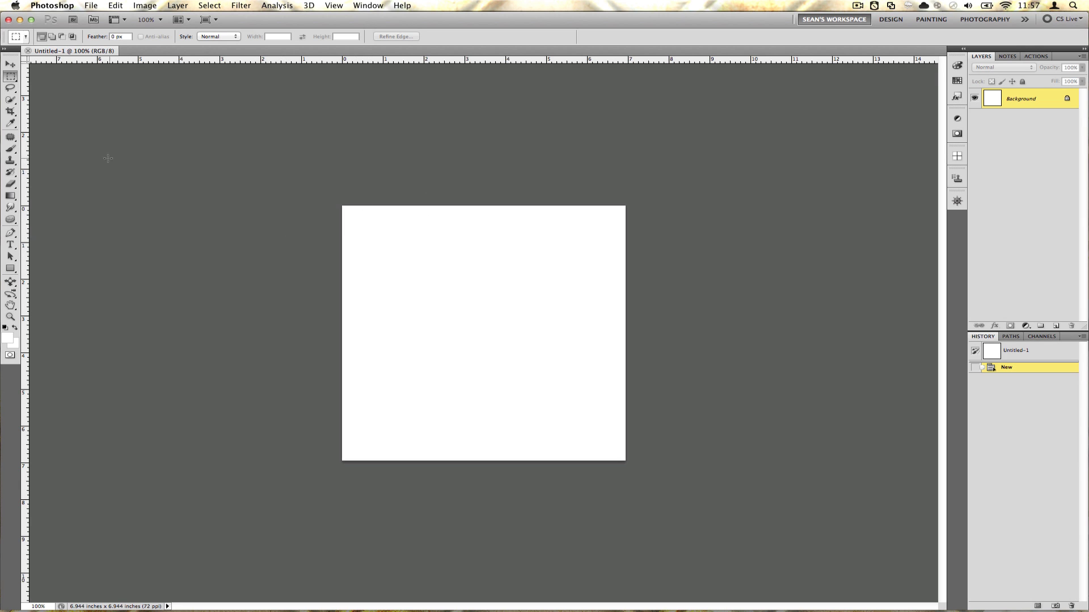
Draw a circle with the Ellipse Tool and fill it solid black
left_click(11, 267)
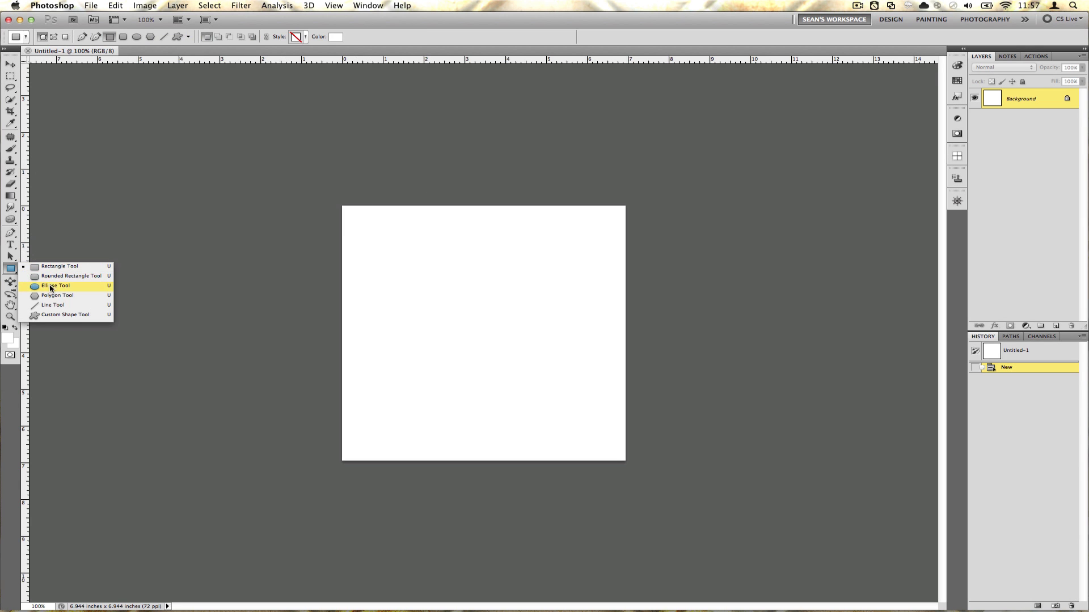
left_click_drag(10, 267, 51, 285)
left_click_drag(468, 324, 515, 361)
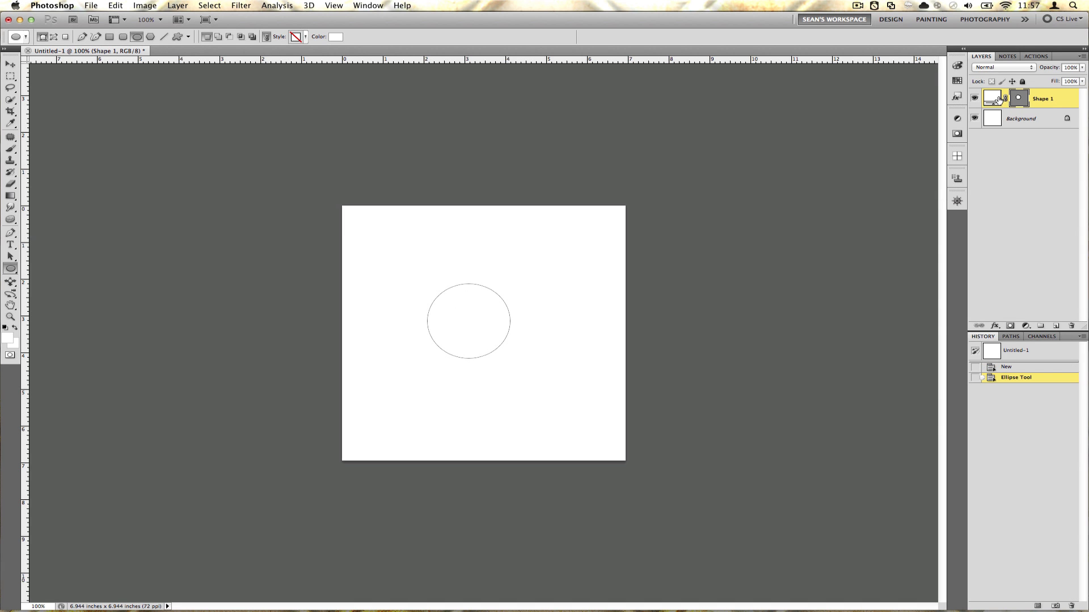
double_click(998, 99)
left_click(843, 389)
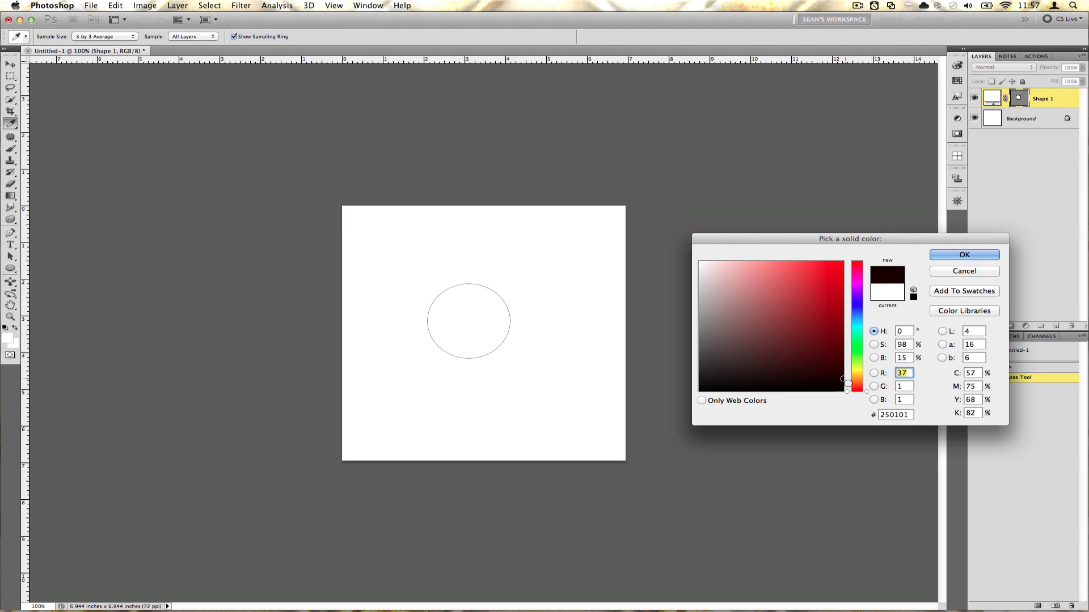
left_click(943, 257)
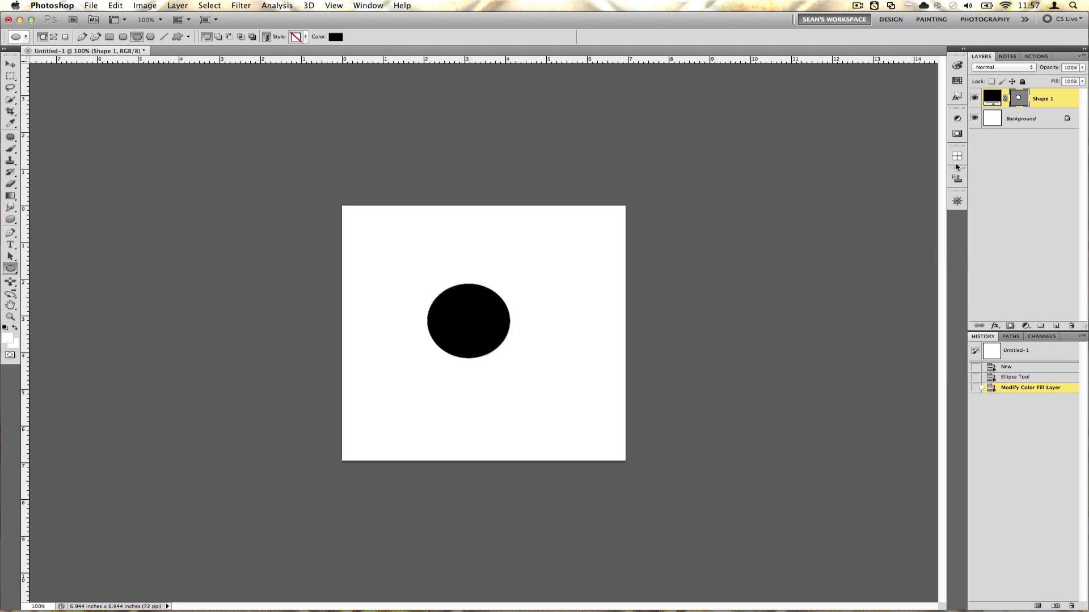
Align the circle to the canvas centre horizontally and vertically against the Background
left_click(1035, 123, "shift")
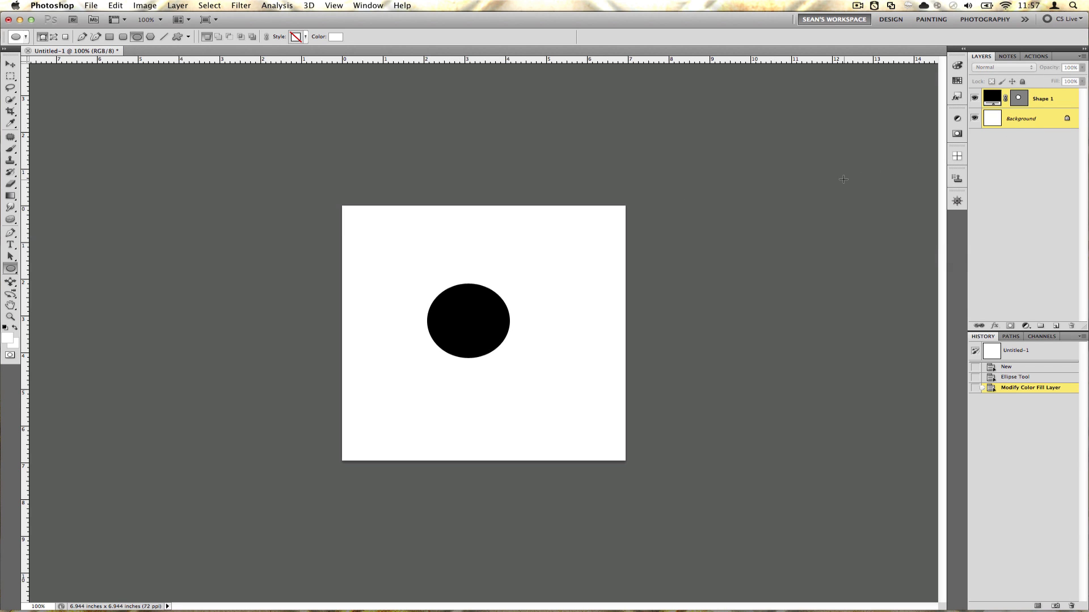
key("v")
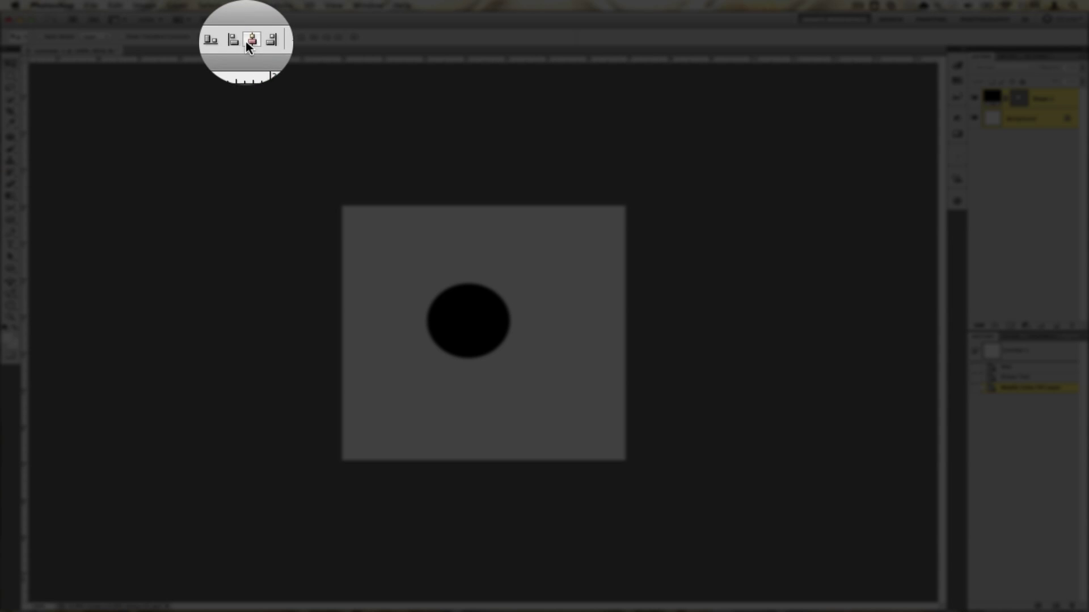
left_click(239, 37)
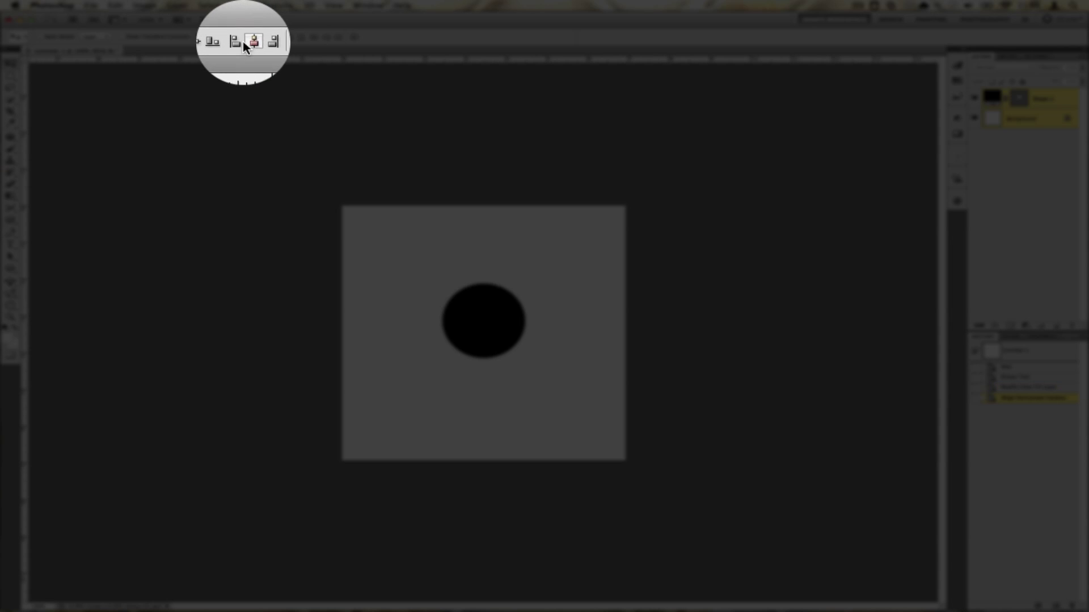
left_click(213, 37)
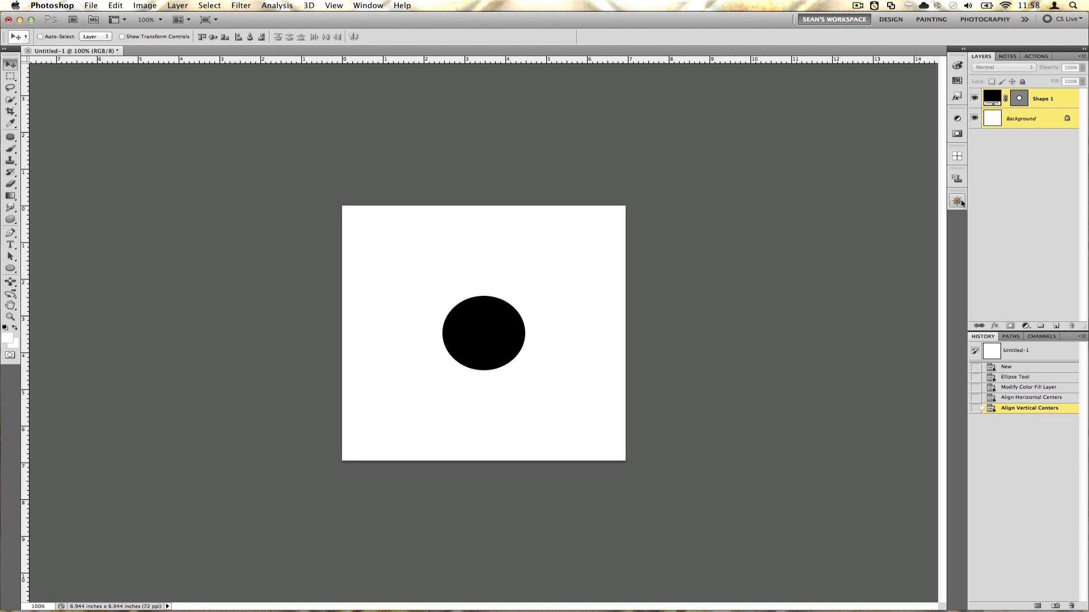
left_click(1027, 153)
left_click(1050, 107)
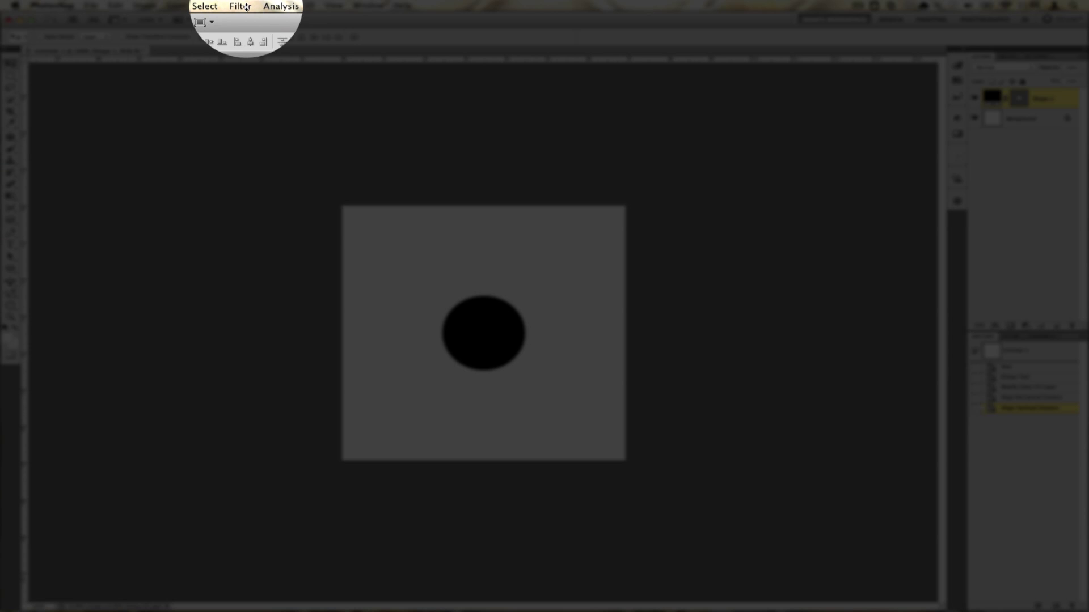
Apply Filter > Other > Offset 250/250 with Wrap Around, rasterizing the circle shape
left_click(241, 5)
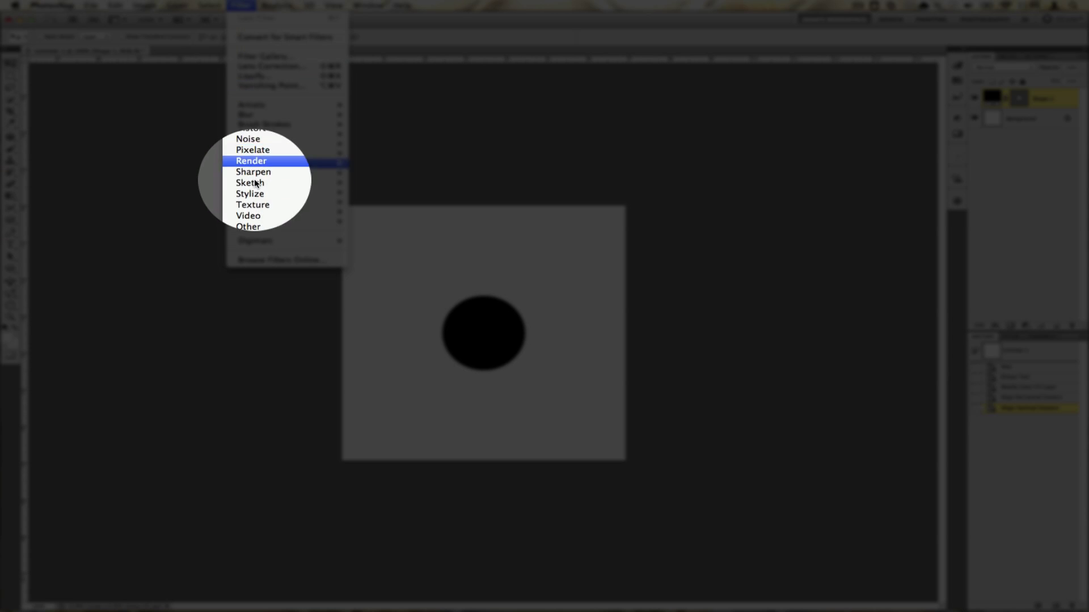
mouse_move(249, 227)
left_click(392, 259)
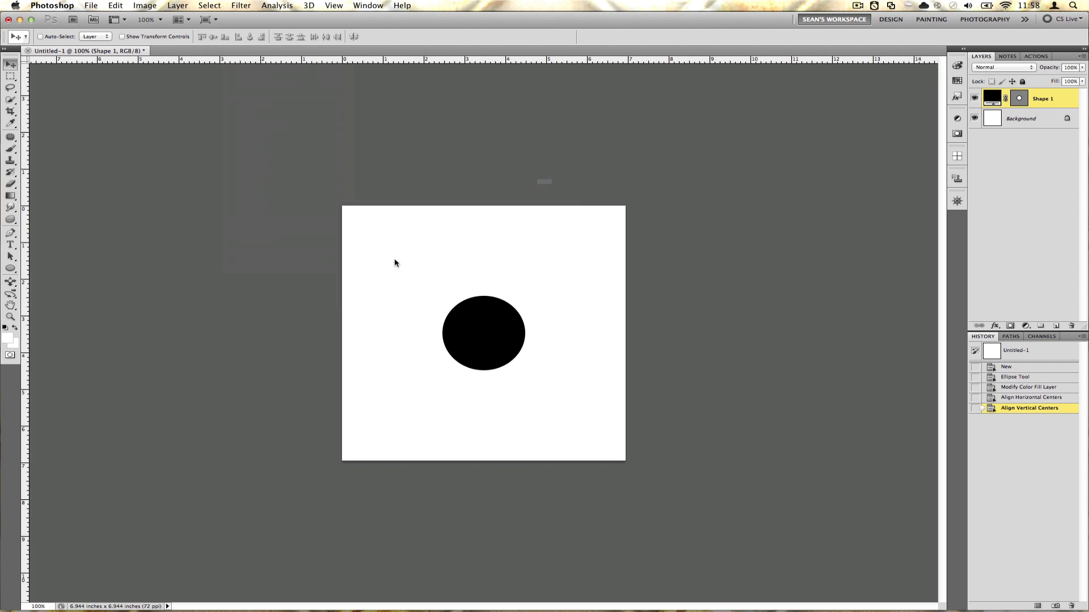
left_click(628, 208)
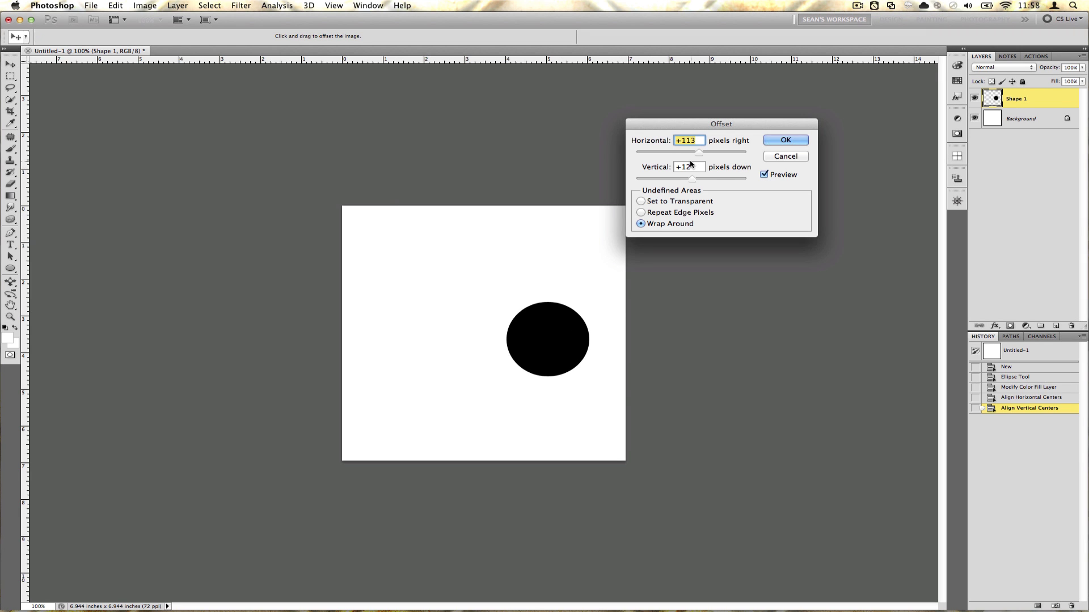
type("250")
key("Tab")
type("250")
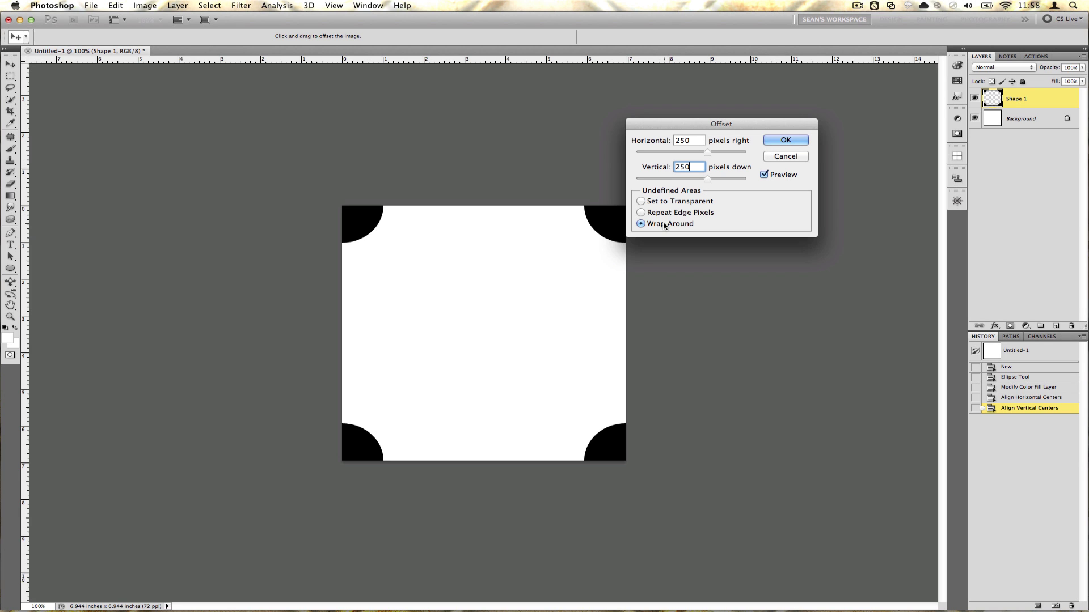
left_click(786, 139)
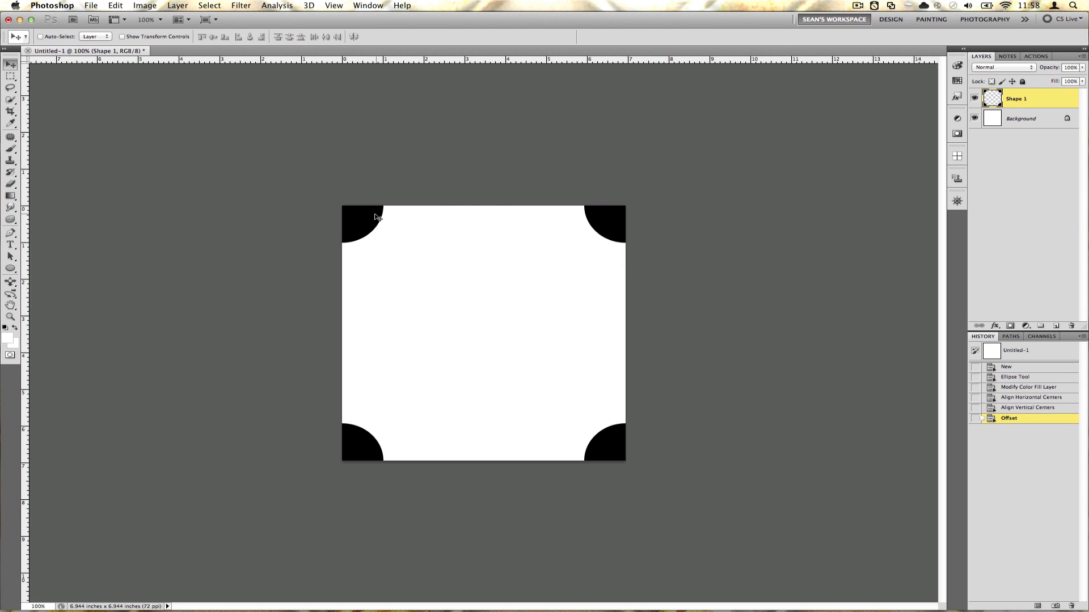
On a new Layer 1, draw a larger circle and fill it dark red (640202)
key("ctrl+shift+n")
key("Return")
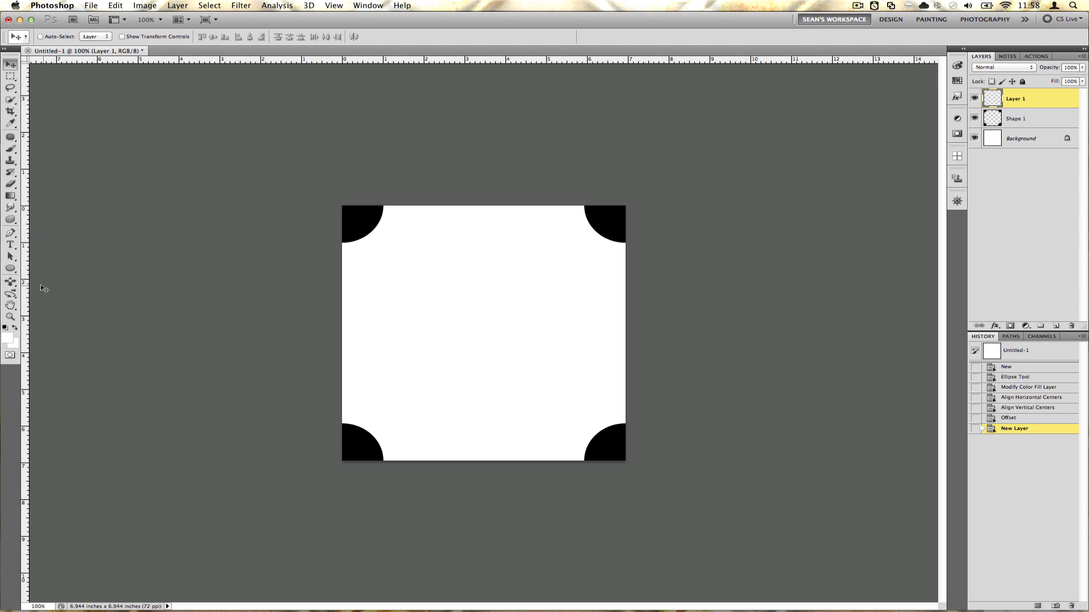
left_click(11, 268)
left_click_drag(483, 327, 573, 408)
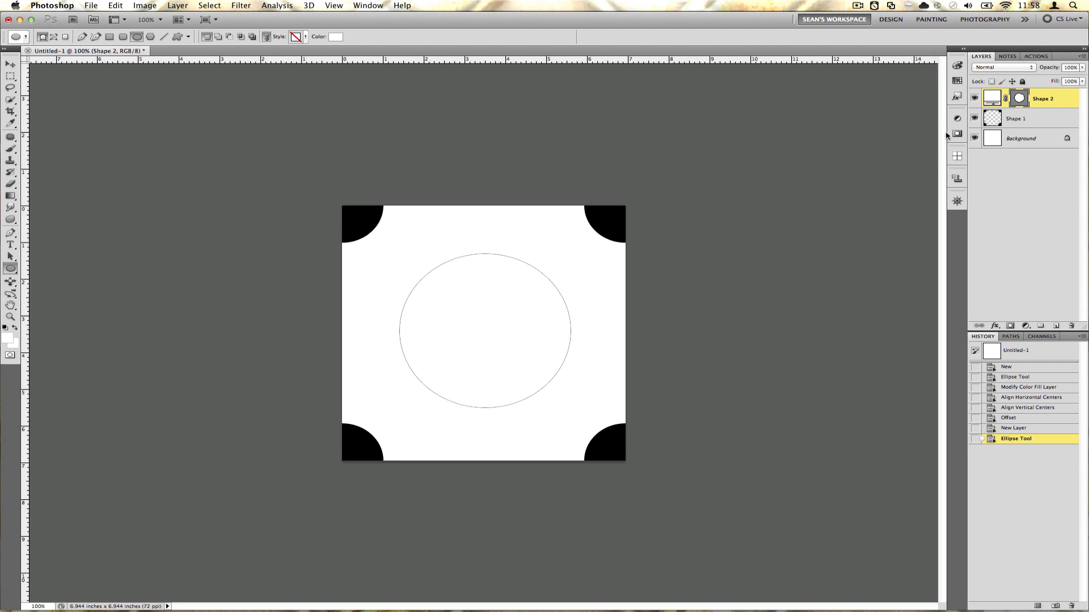
double_click(994, 100)
left_click(840, 339)
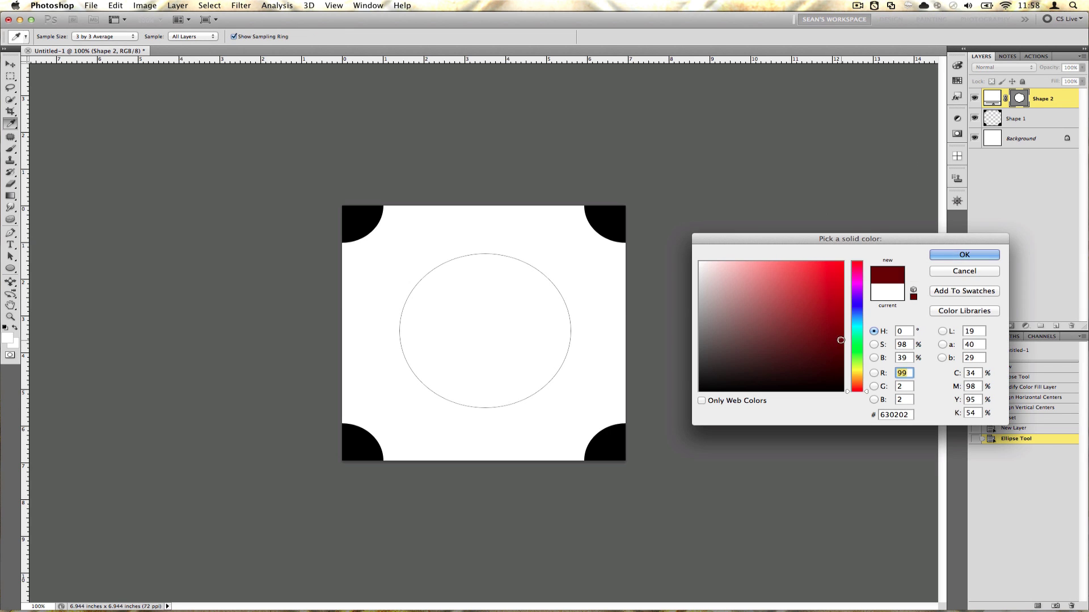
left_click(936, 256)
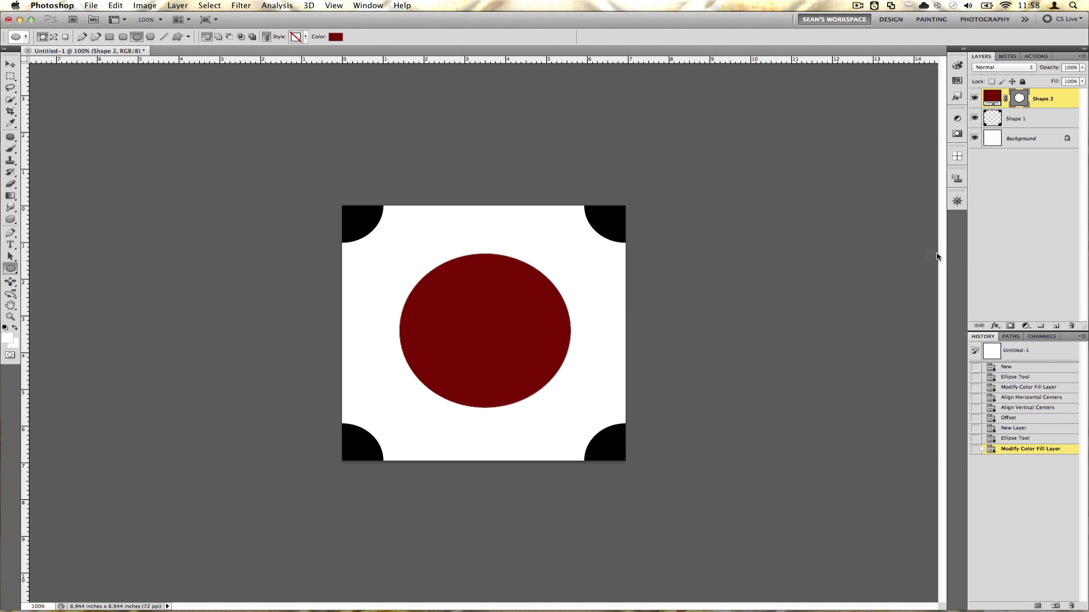
Centre the red circle on the canvas and hide the white Background layer
left_click(16, 64)
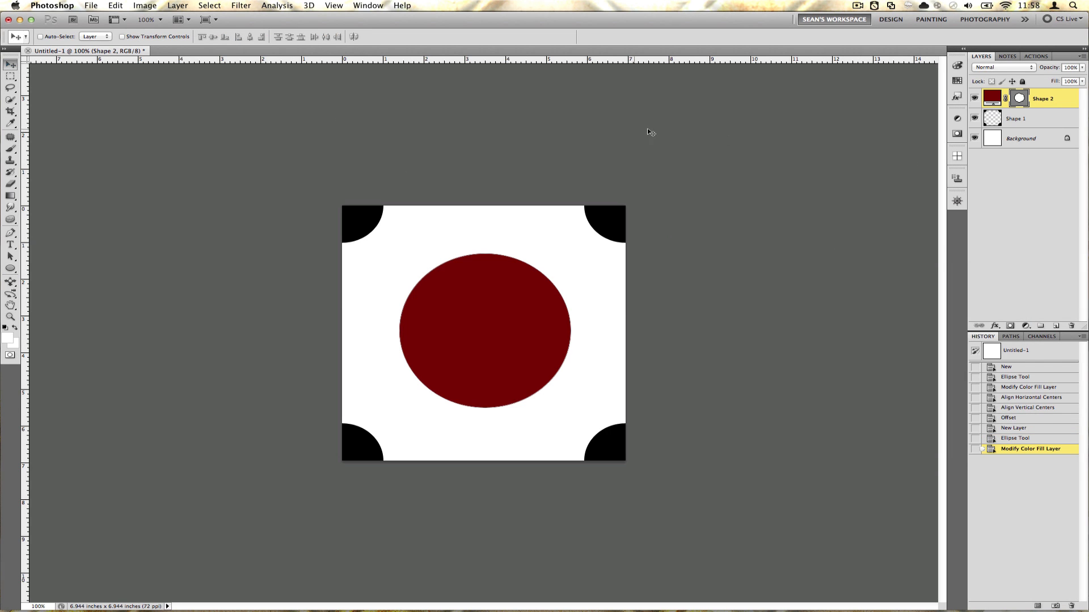
left_click(1041, 144, "super")
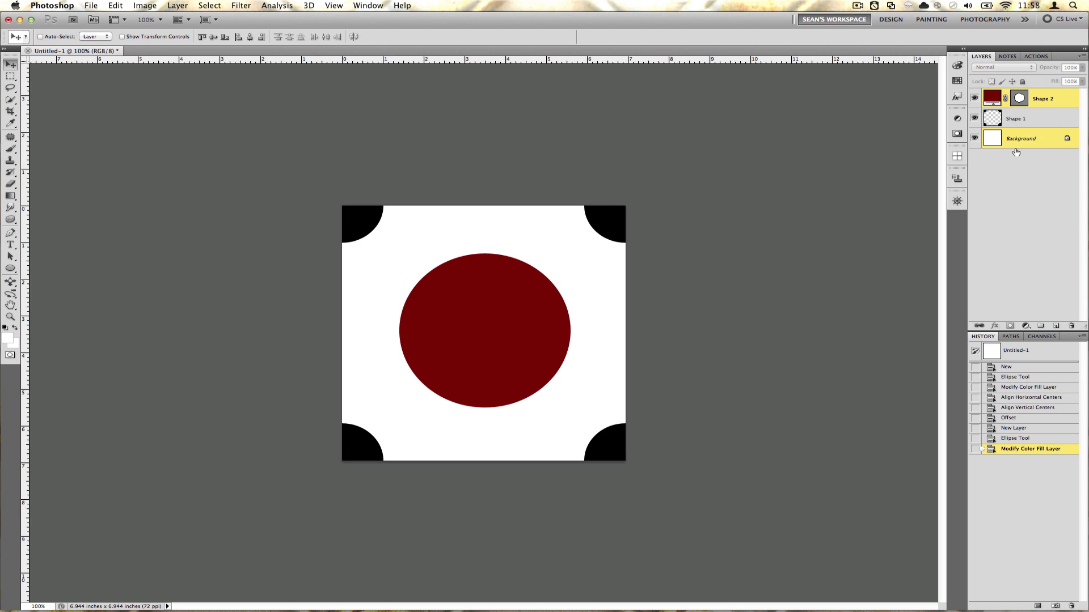
left_click(250, 37)
left_click(214, 37)
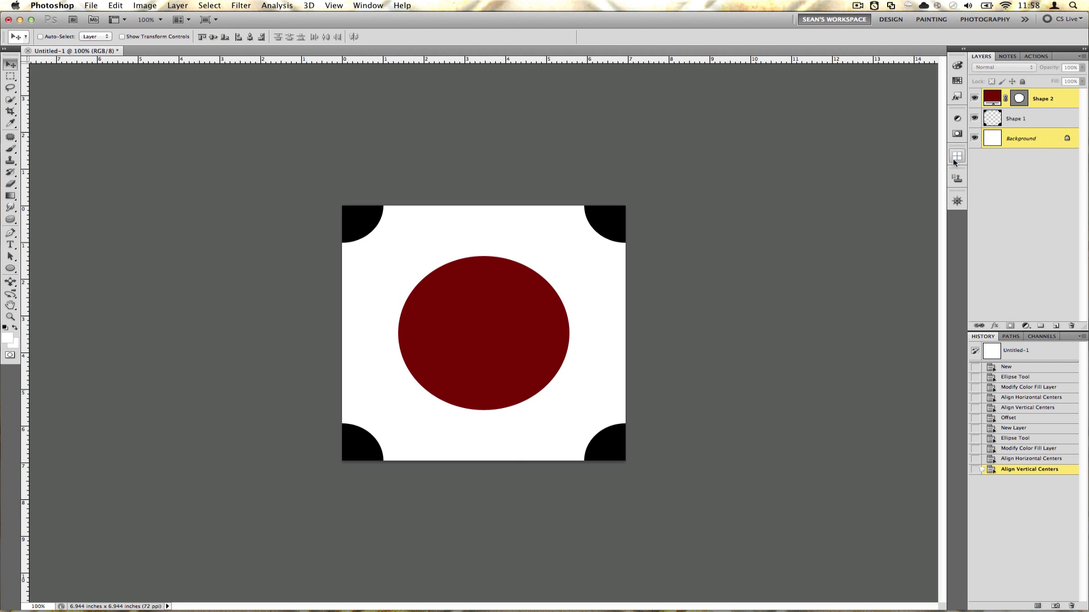
left_click(1029, 138, "super")
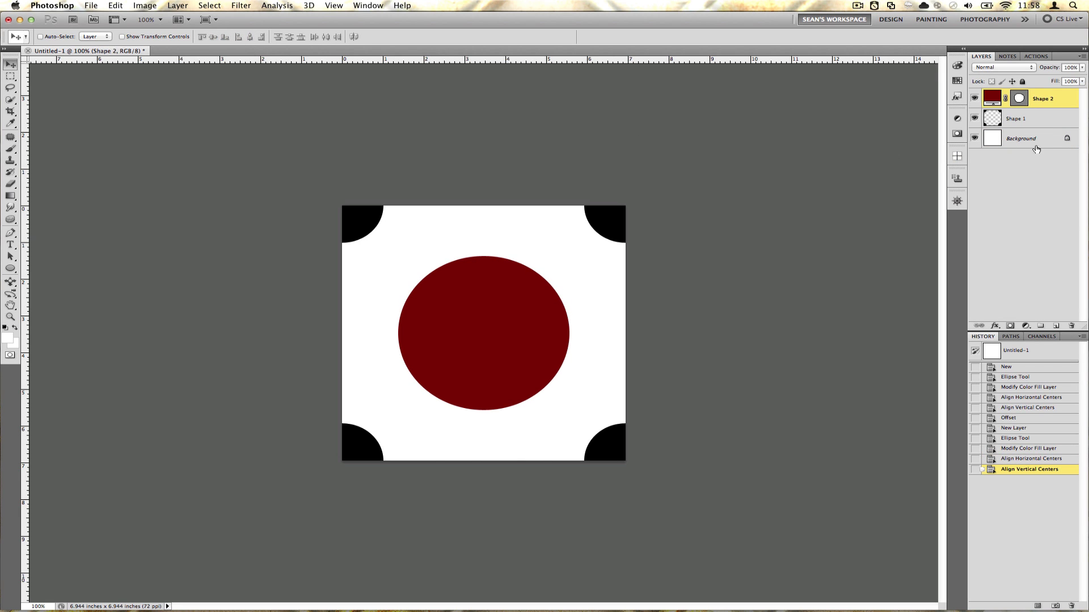
left_click(975, 138)
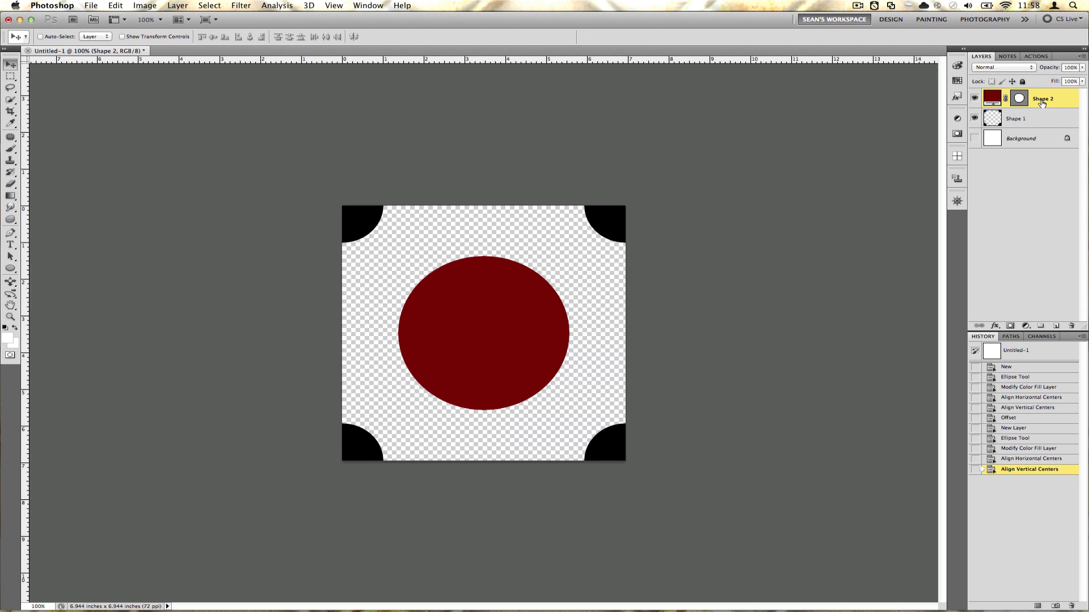
Merge visible layers, select all and define the tile as a pattern via Edit > Define Pattern
key("ctrl+alt+shift+e")
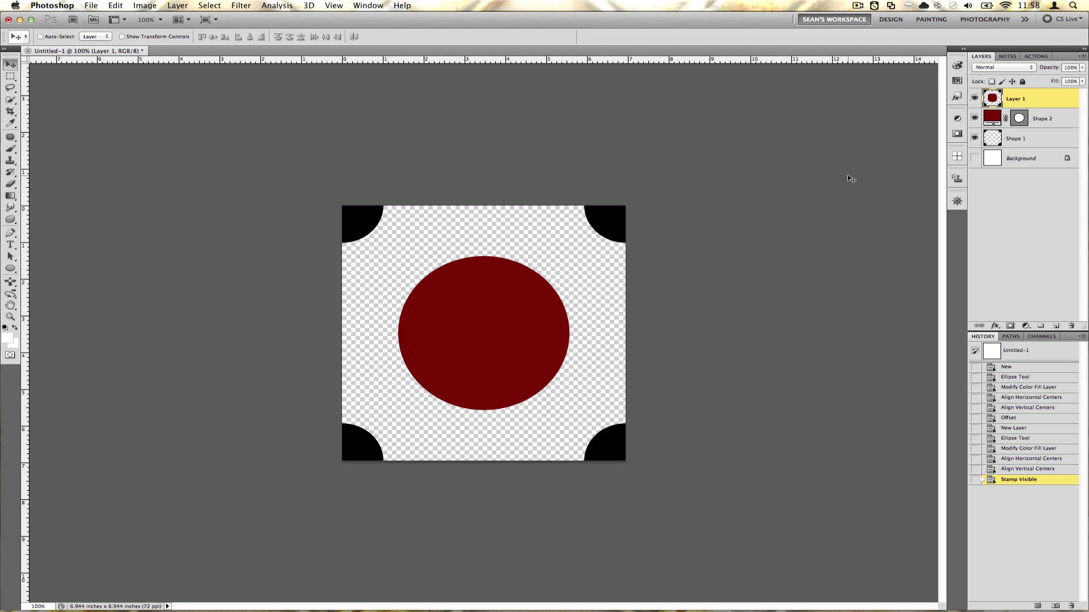
key("ctrl+a")
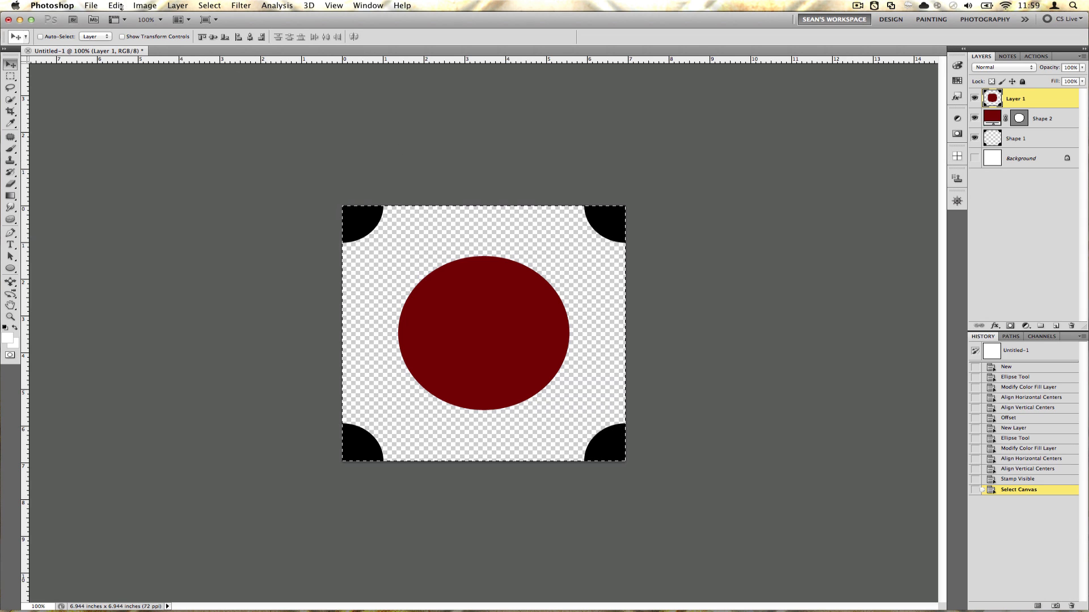
left_click(117, 6)
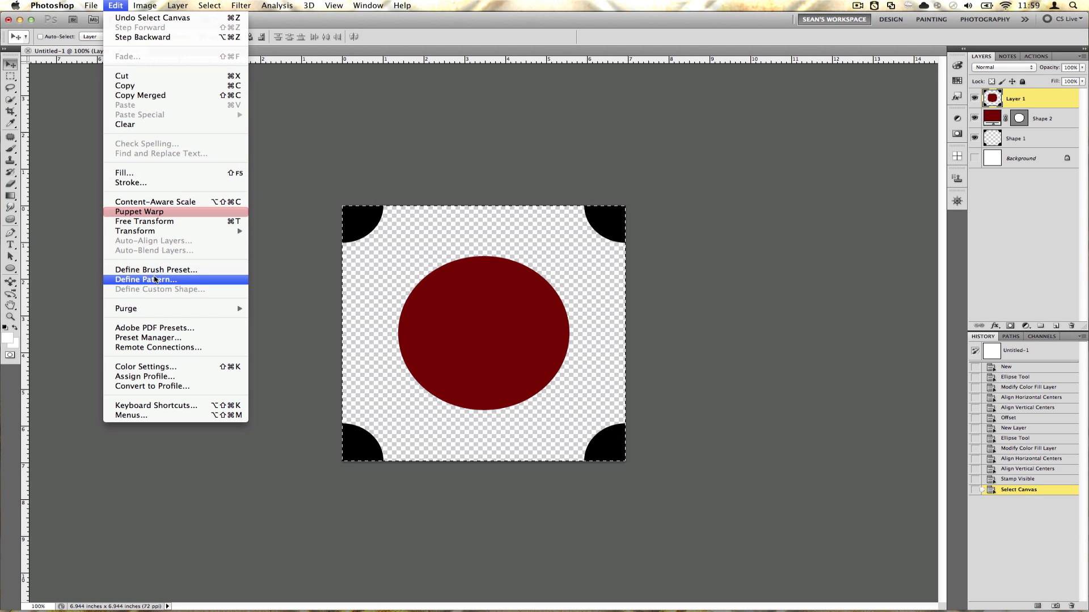
left_click(155, 280)
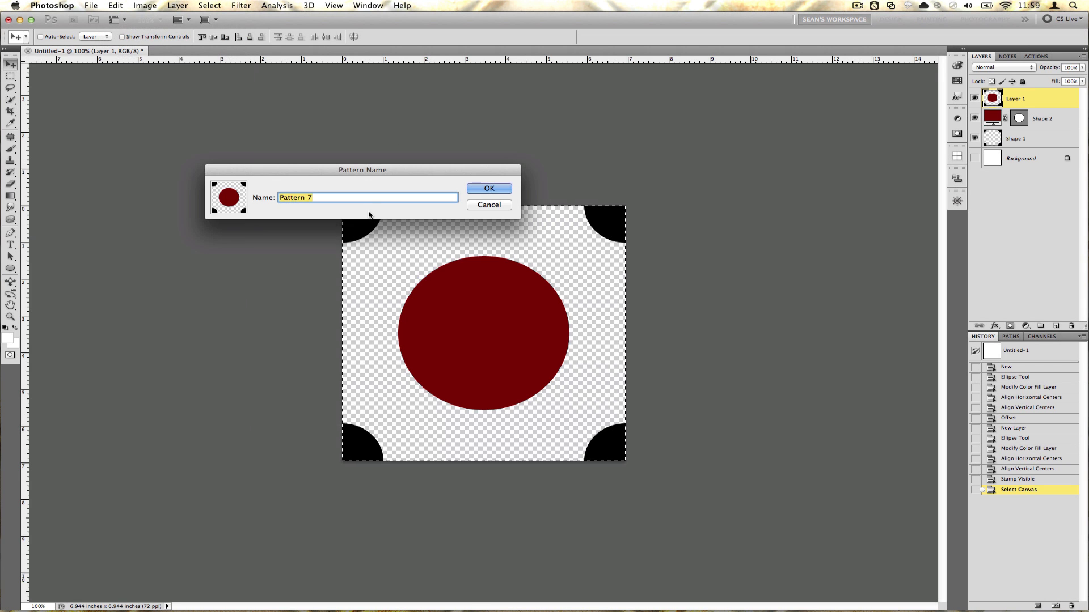
type("Dots")
Name the pattern 'dots' and create a new 1920×1200 px document
key("Return")
key("ctrl+n")
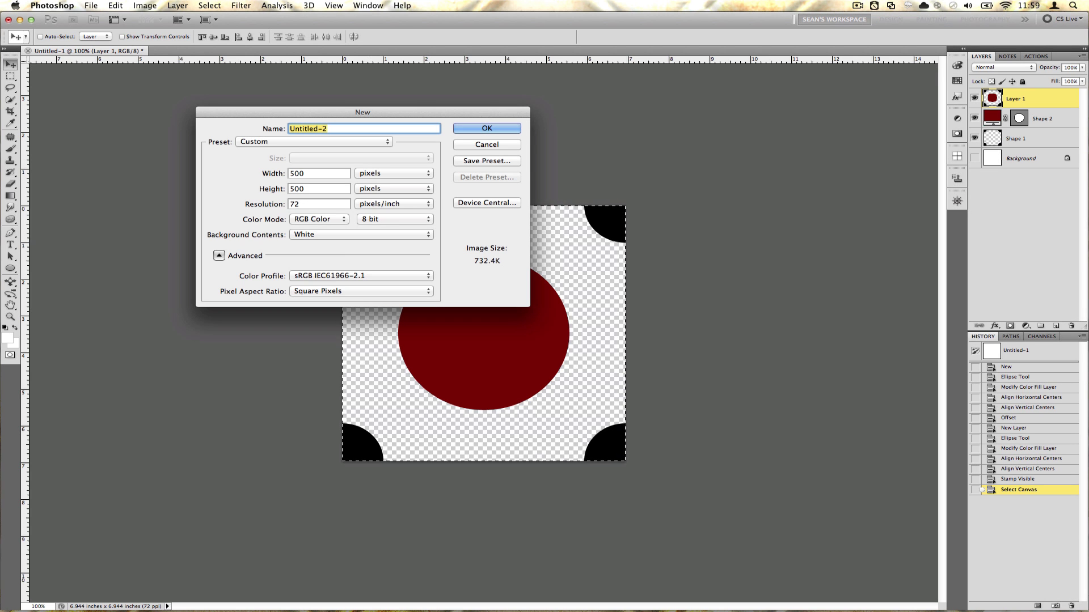
type("1920")
key("Tab")
type("1200")
key("Return")
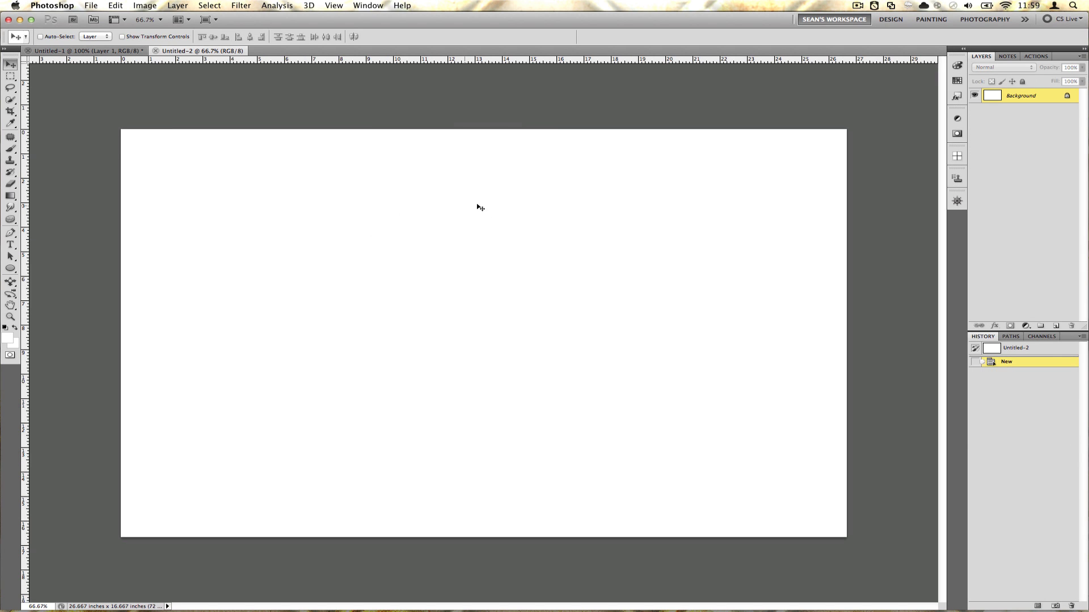
Add a new layer, fill it white and reduce its Fill to 0%
key("ctrl+shift+n")
key("Return")
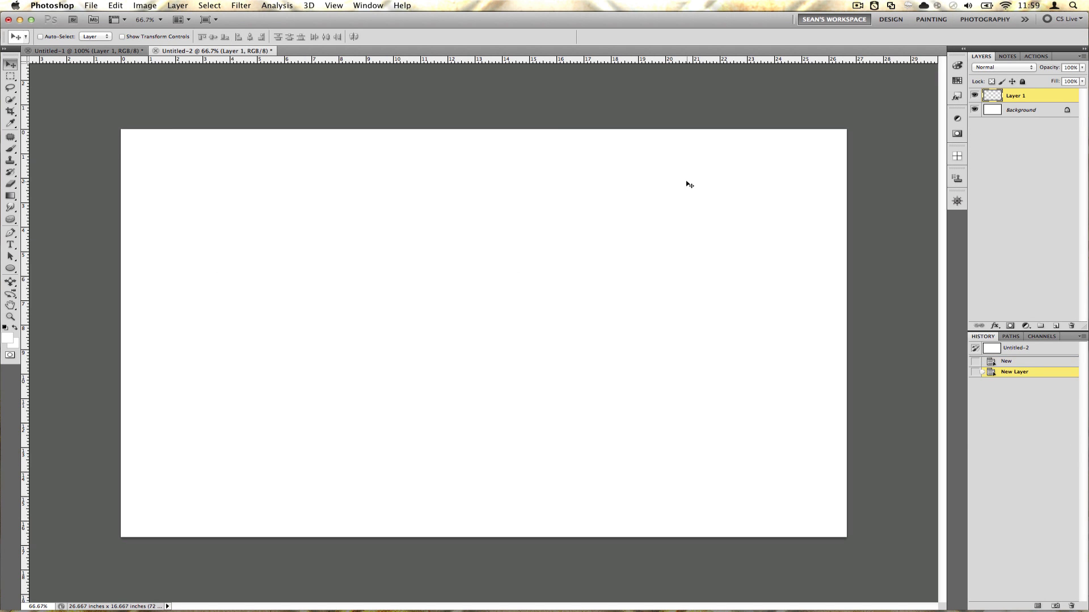
key("ctrl+BackSpace")
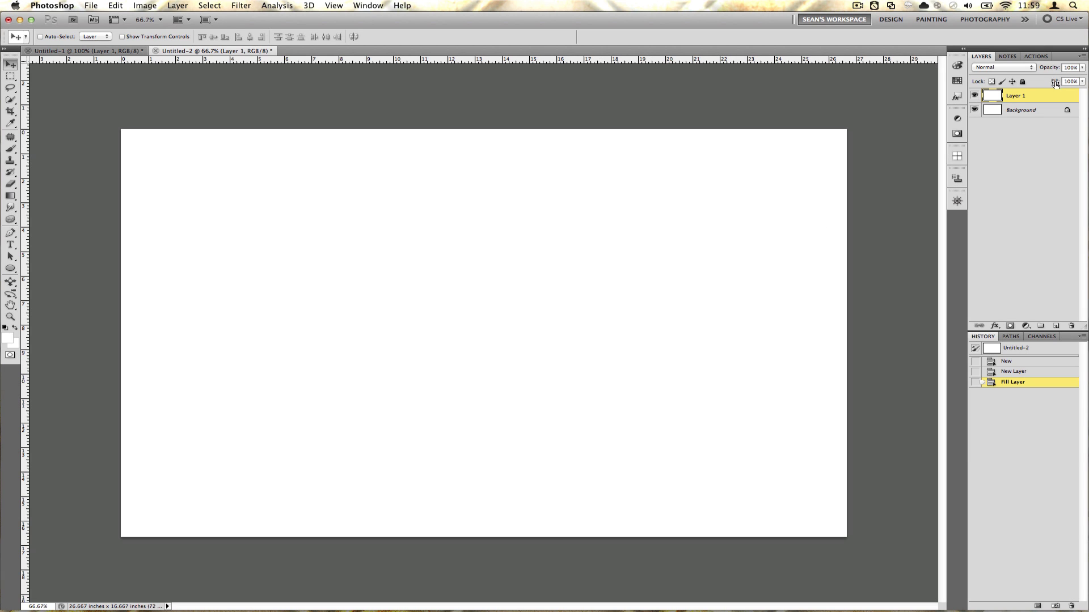
left_click_drag(1055, 81, 862, 90)
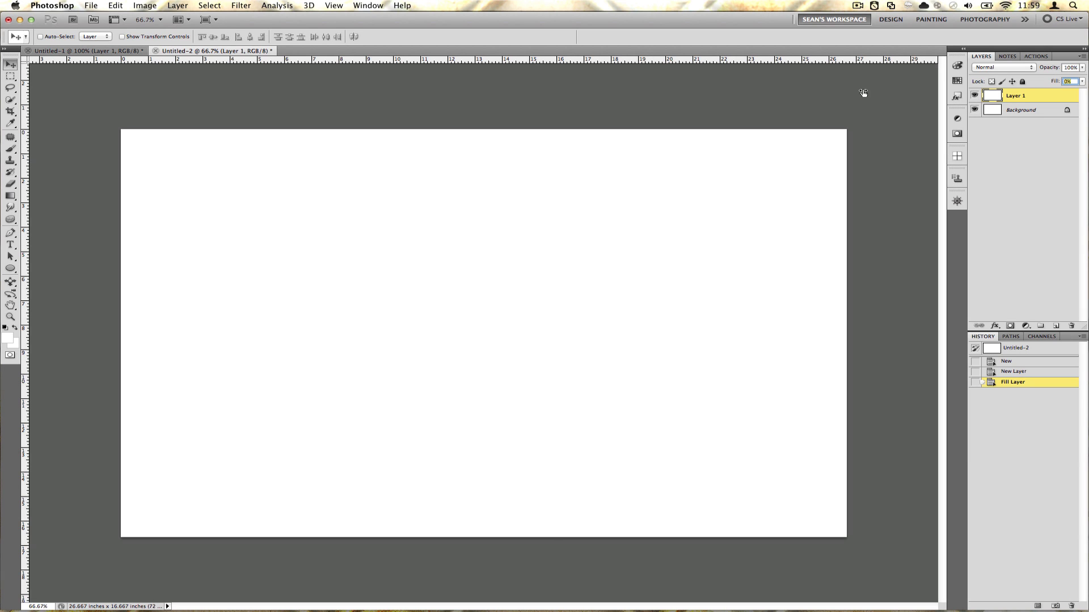
In Layer Style, enable Pattern Overlay and choose the red dots pattern
double_click(992, 98)
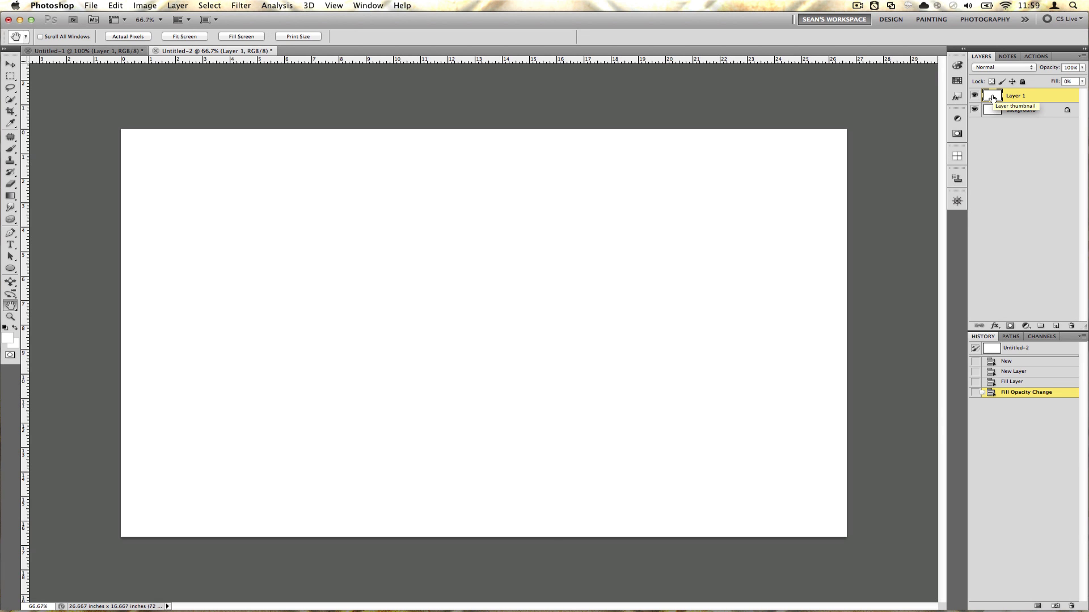
left_click_drag(816, 170, 731, 184)
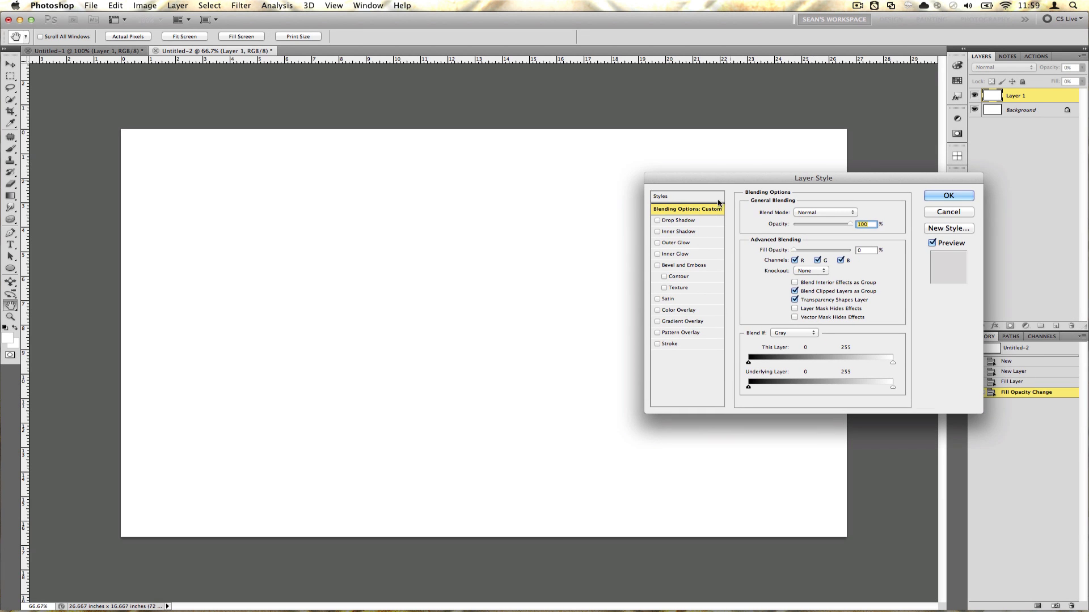
left_click(678, 333)
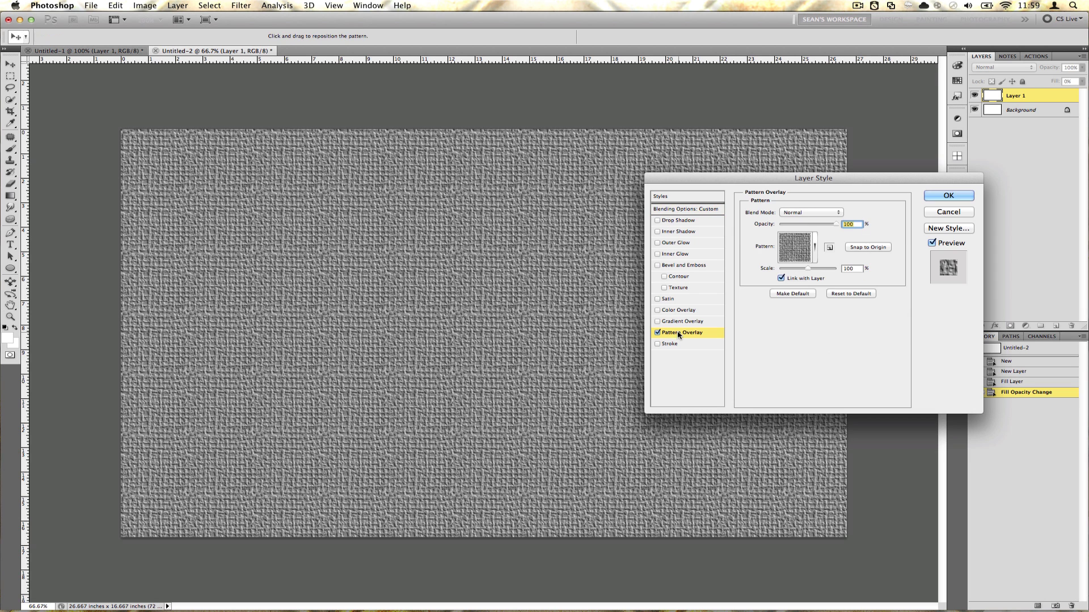
left_click(815, 247)
scroll(795, 359, "down", 3)
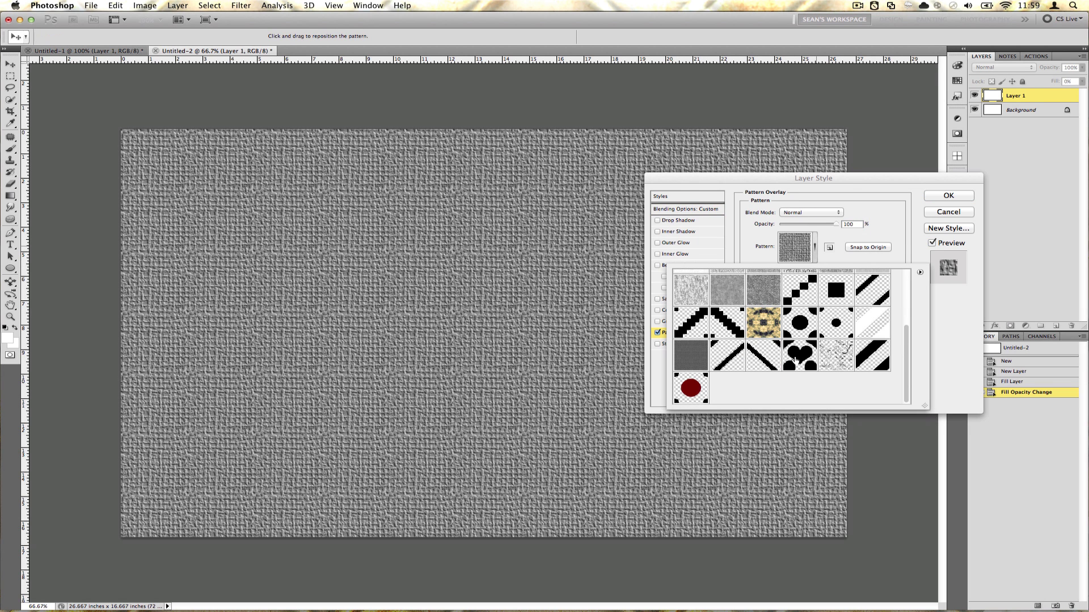
left_click(697, 392)
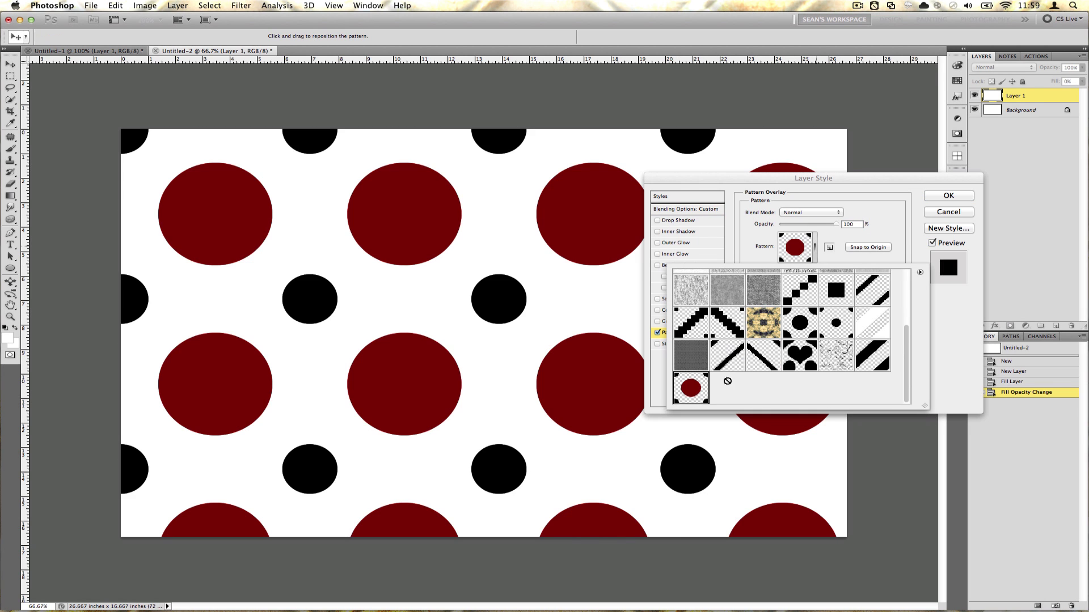
left_click(954, 338)
Scale the dots overlay to 29% and reposition it on the canvas
mouse_move(753, 180)
left_mouse_down()
mouse_move(890, 195)
mouse_move(775, 191)
left_mouse_up()
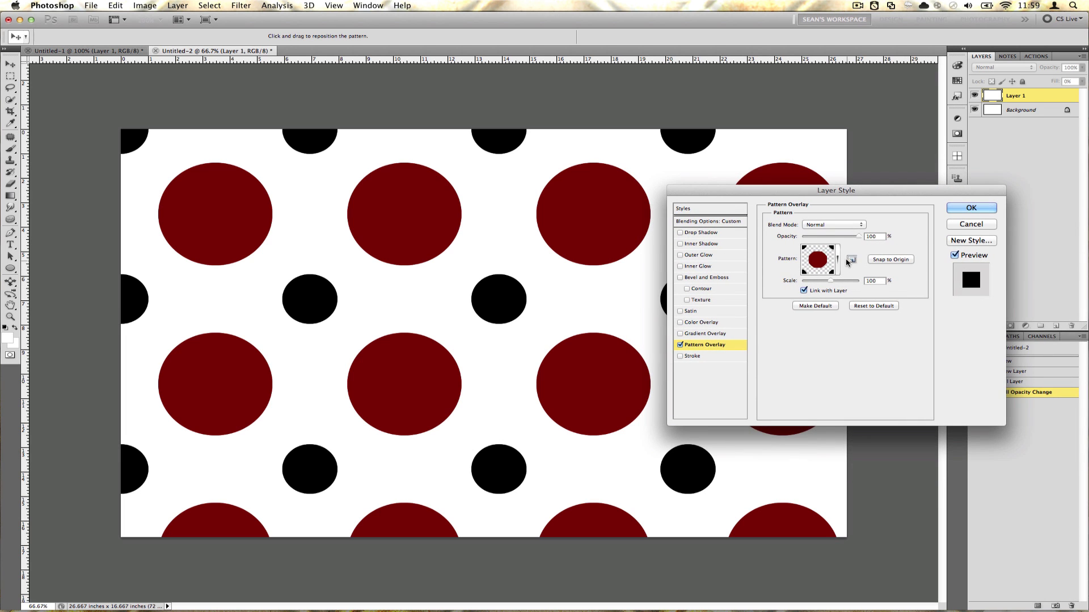
mouse_move(662, 258)
left_mouse_down()
mouse_move(509, 303)
mouse_move(520, 462)
mouse_move(377, 309)
mouse_move(222, 232)
mouse_move(501, 445)
mouse_move(311, 214)
mouse_move(480, 365)
mouse_move(287, 231)
mouse_move(340, 255)
mouse_move(366, 283)
left_mouse_up()
left_click_drag(828, 287, 813, 281)
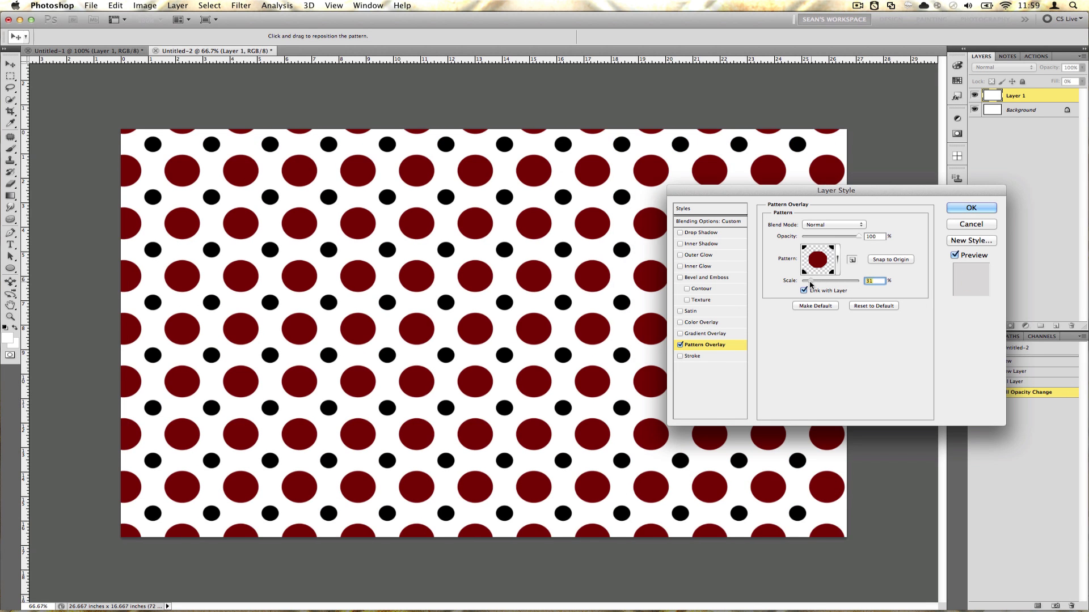
mouse_move(321, 353)
left_mouse_down()
mouse_move(316, 389)
mouse_move(276, 265)
mouse_move(226, 245)
mouse_move(230, 366)
left_mouse_up()
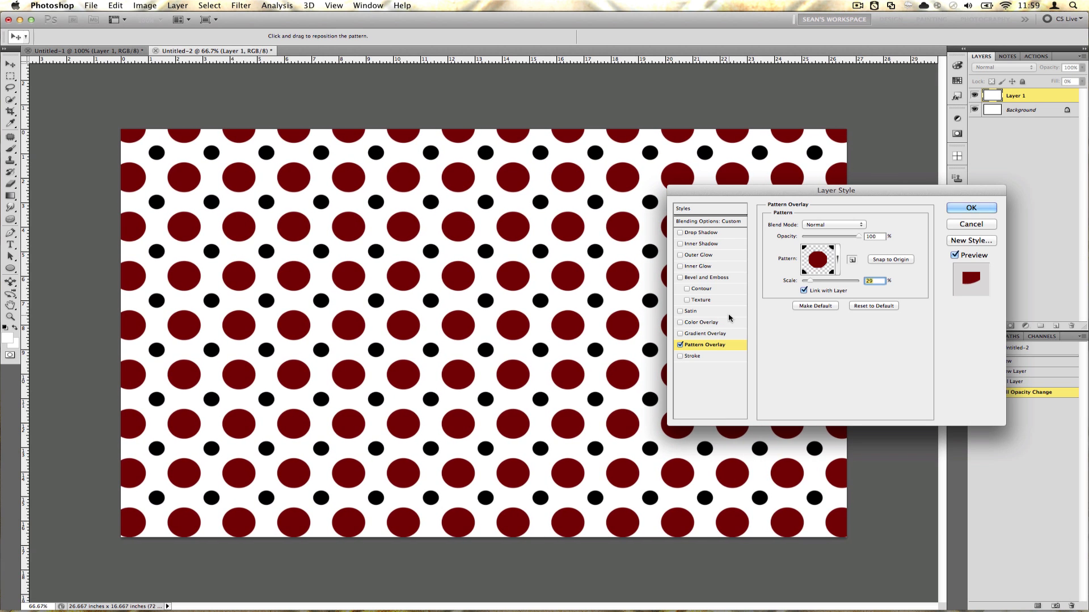
Apply the pattern overlay and create a third blank 500×500 px document
left_click(971, 208)
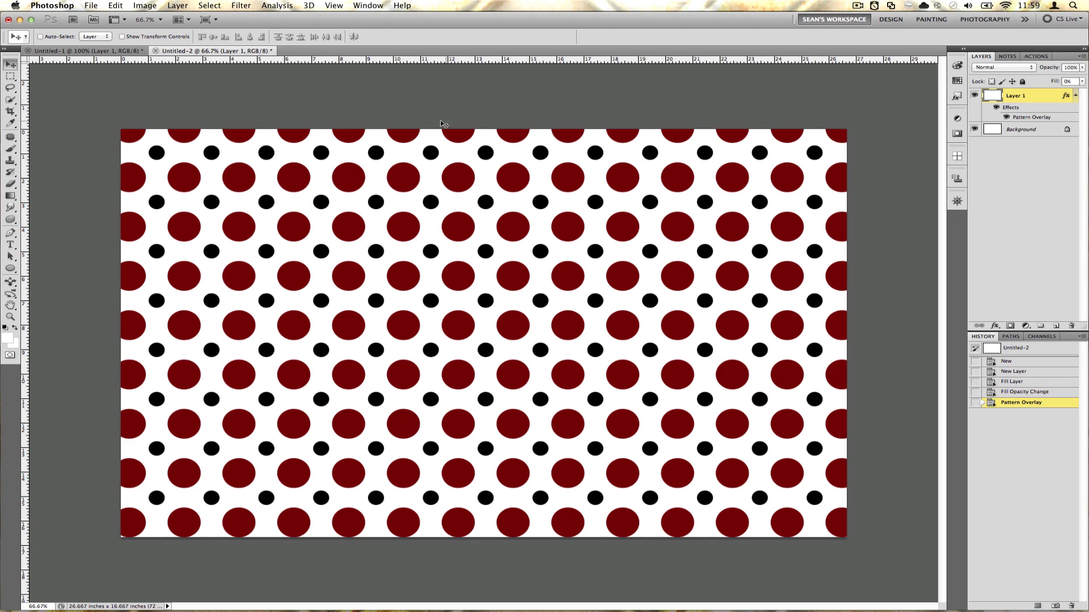
key("super+n")
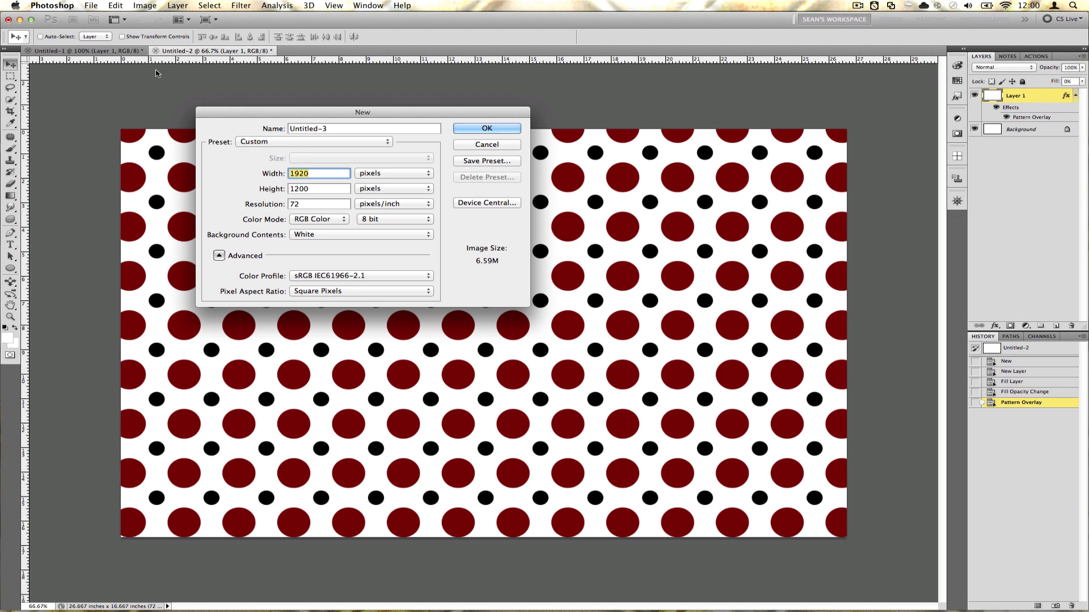
type("500")
key("Tab")
type("500")
key("Return")
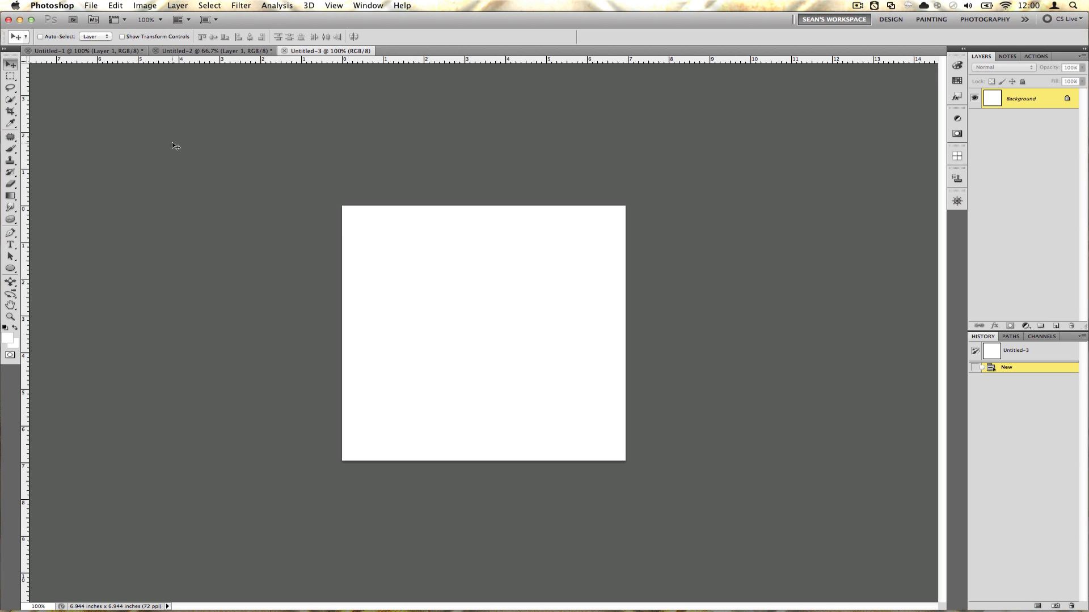
Select the Brush tool with the 29 px star preset and pick green in the HUD colour picker
left_click(11, 148)
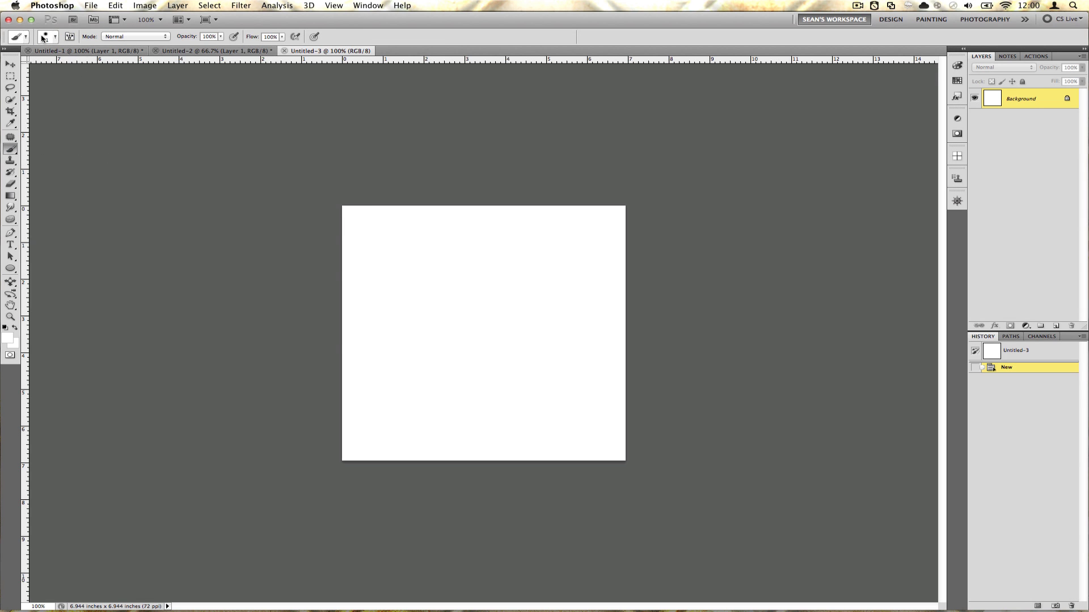
left_click(44, 36)
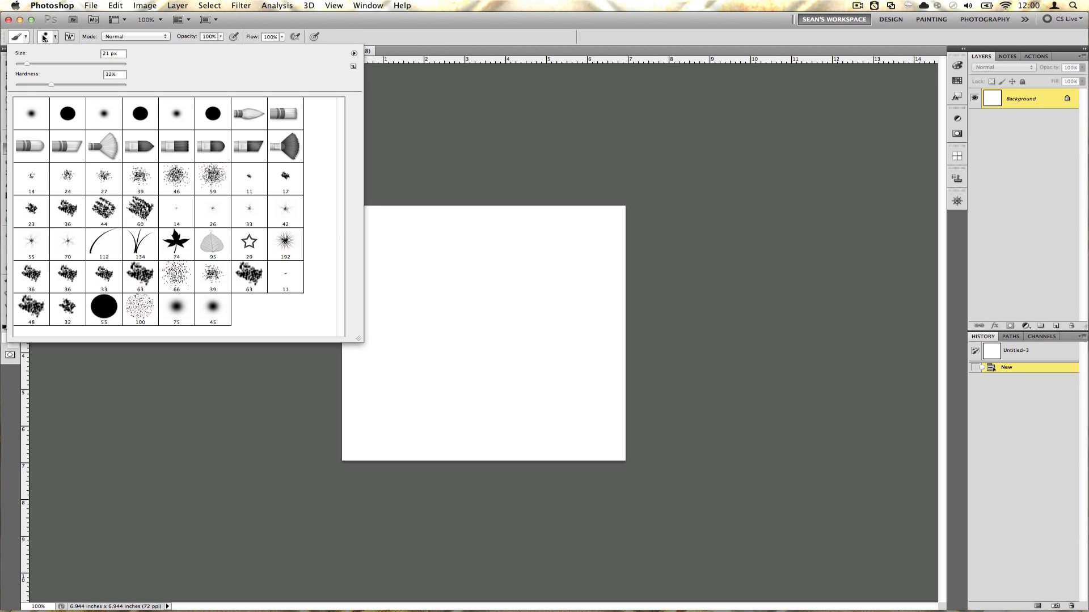
double_click(249, 245)
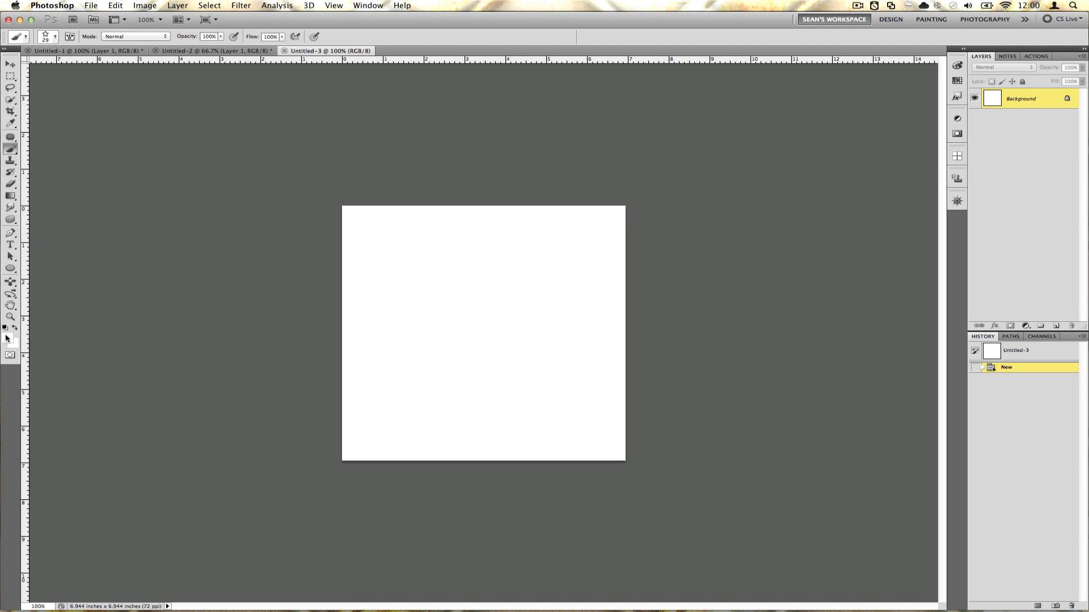
left_click(448, 336, "ctrl+alt+super")
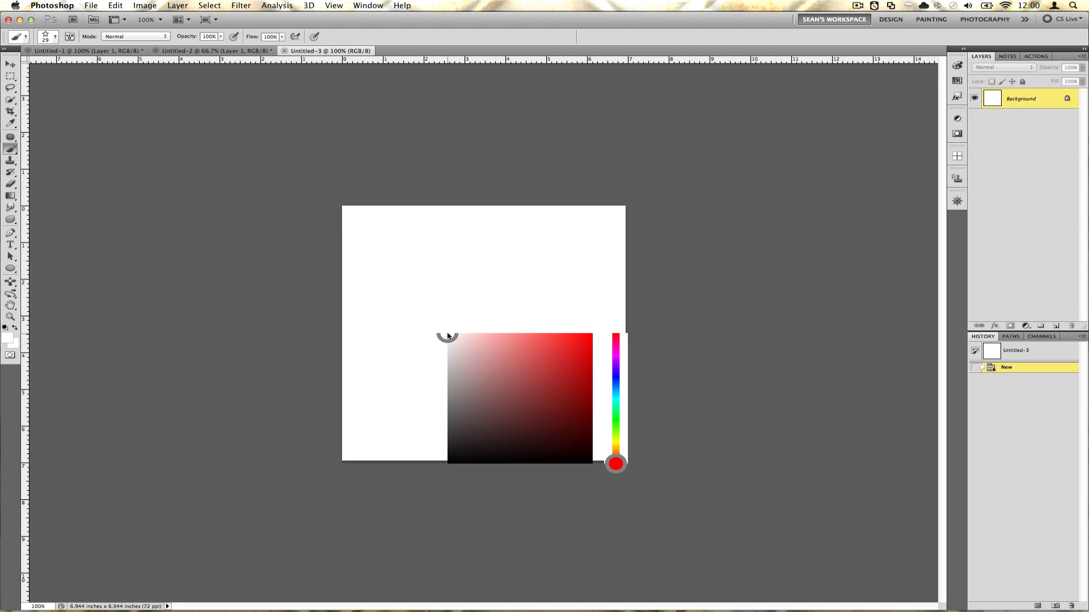
left_click_drag(448, 336, 567, 386)
left_click(535, 345, "ctrl+alt+super")
mouse_move(534, 344)
left_mouse_down()
mouse_move(603, 364)
mouse_move(581, 347)
mouse_move(590, 377)
left_mouse_up()
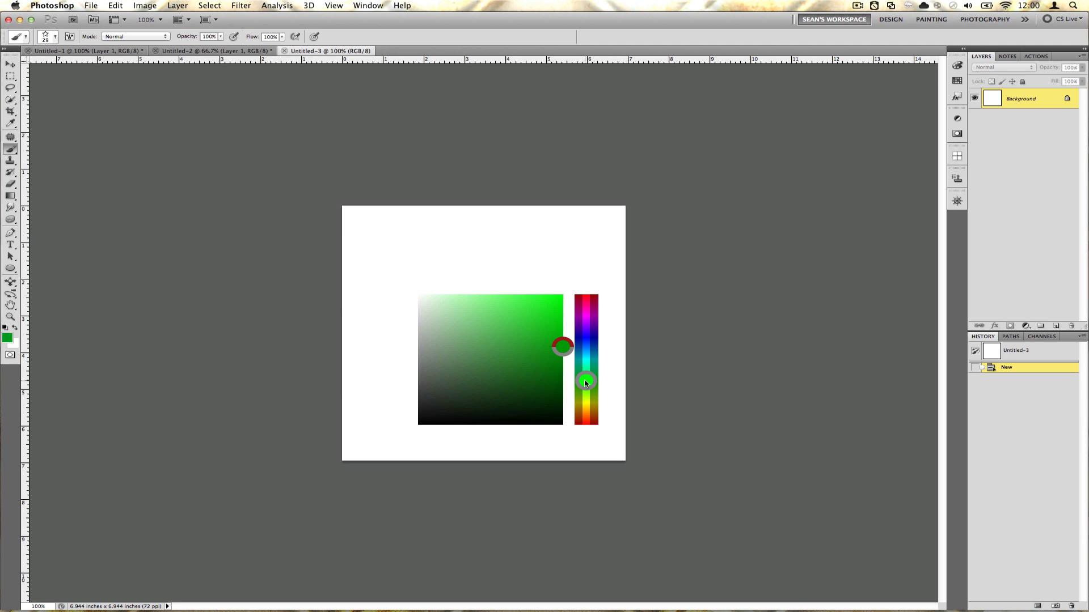
left_click_drag(545, 342, 541, 332)
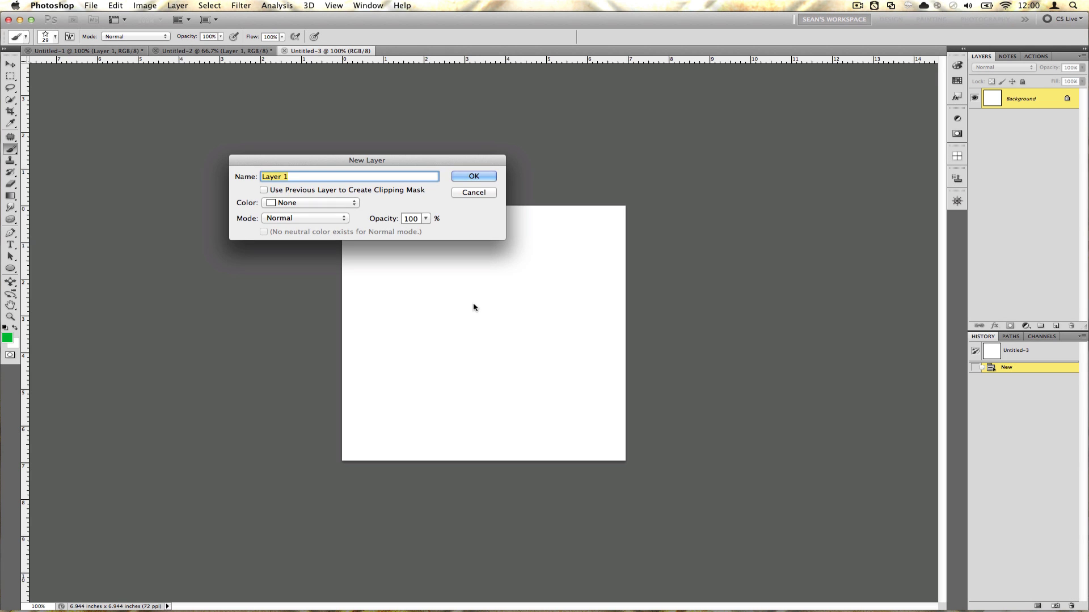
On a new layer, paint a rough ring of green star strokes near the centre
key("Return")
mouse_move(471, 304)
left_mouse_down()
mouse_move(435, 294)
mouse_move(563, 313)
left_mouse_up()
left_click_drag(509, 267, 460, 282)
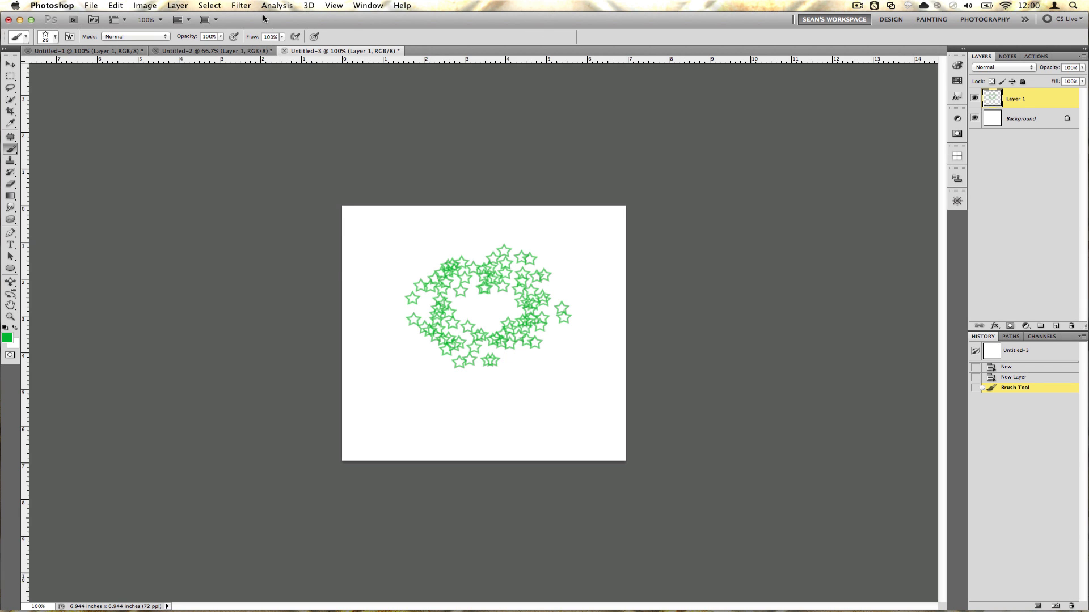
Reapply the last Offset filter to the stars, then undo it
left_click(242, 7)
left_click(246, 6)
key("super+f")
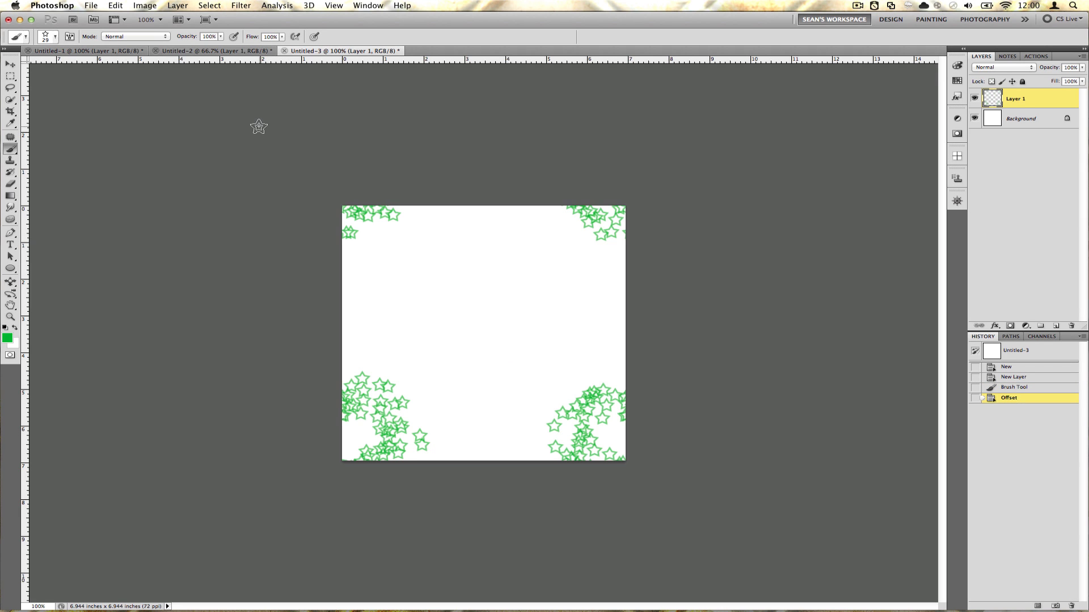
key("super+z")
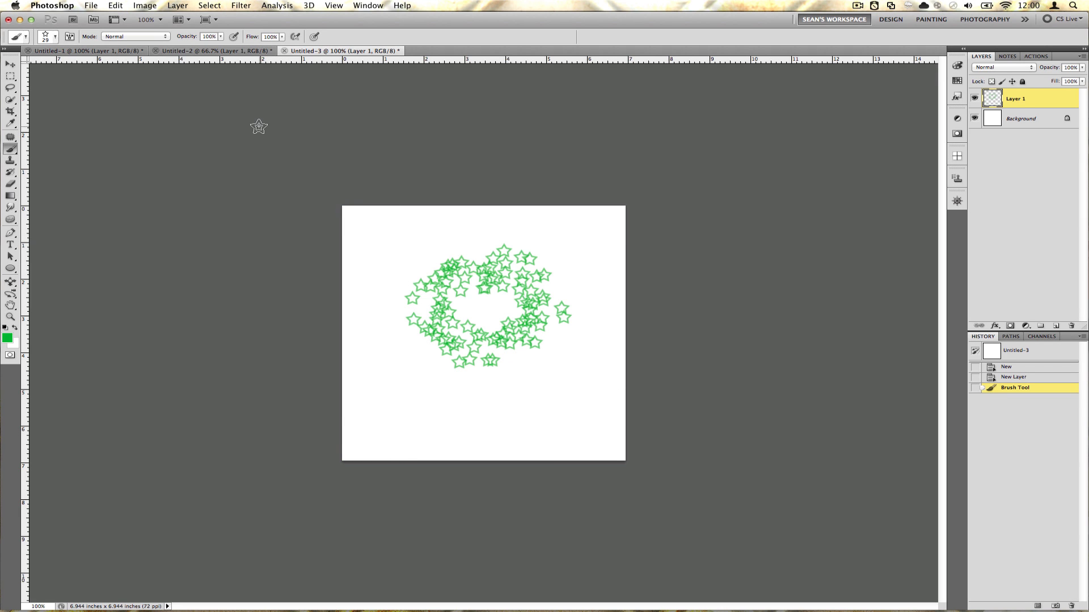
Offset the stars with Wrap Around into the corners and add an empty Layer 2
key("super+alt+f")
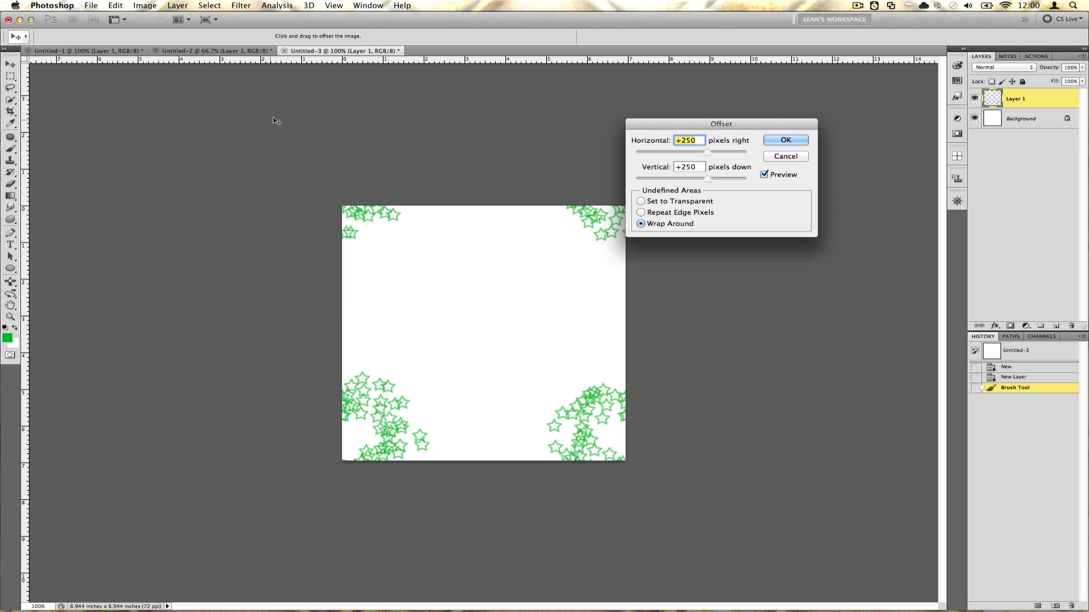
mouse_move(593, 213)
left_mouse_down()
mouse_move(499, 244)
mouse_move(485, 310)
mouse_move(530, 286)
mouse_move(491, 311)
mouse_move(562, 394)
mouse_move(619, 395)
mouse_move(624, 479)
left_mouse_up()
left_click(786, 141)
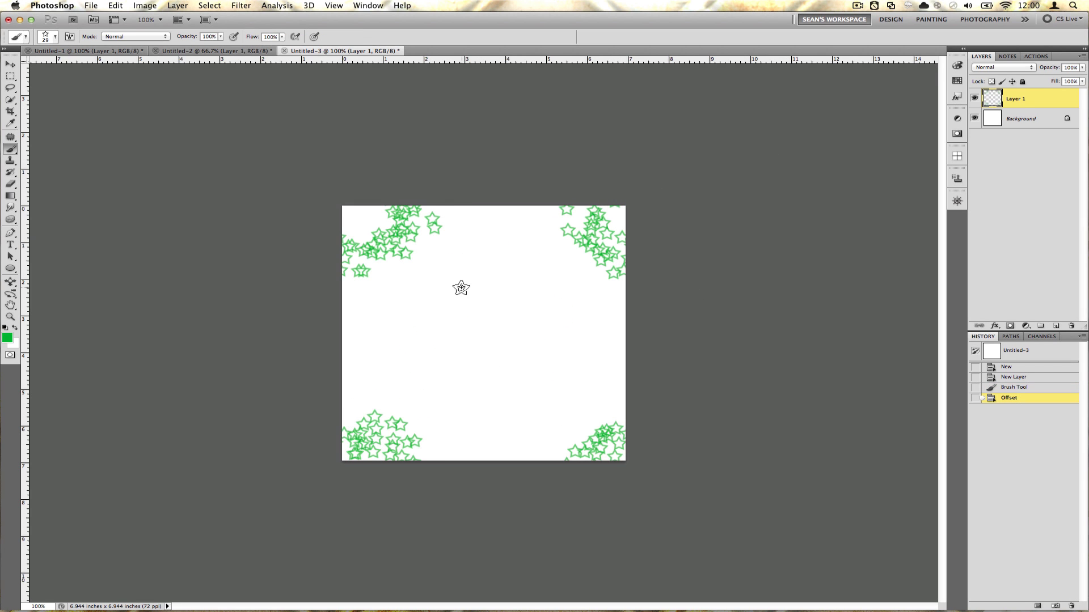
key("ctrl+shift+n")
Confirm Layer 2 and pick red as the brush colour with the HUD picker
key("Return")
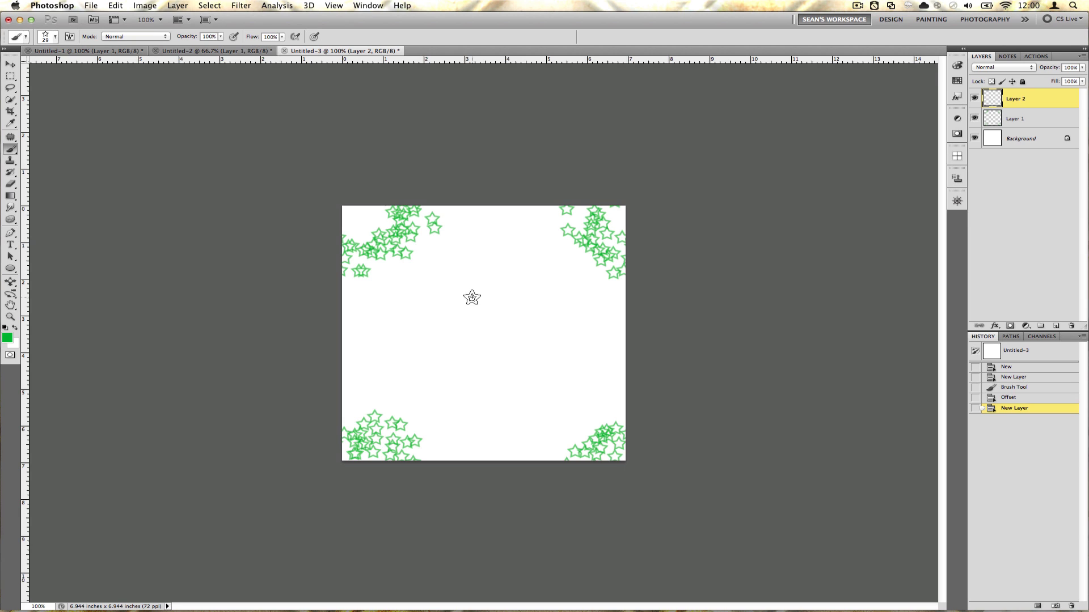
left_click_drag(461, 320, 475, 331)
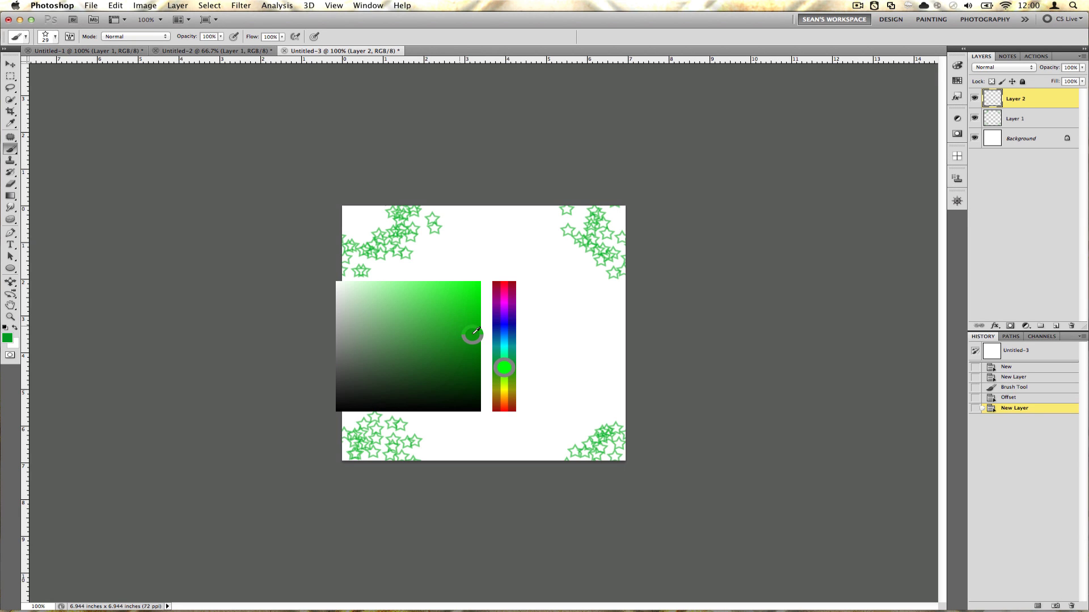
mouse_move(506, 294)
left_mouse_down()
mouse_move(457, 294)
mouse_move(396, 359)
mouse_move(554, 362)
mouse_move(498, 275)
mouse_move(416, 335)
mouse_move(523, 340)
mouse_move(501, 310)
mouse_move(510, 348)
mouse_move(466, 354)
left_mouse_up()
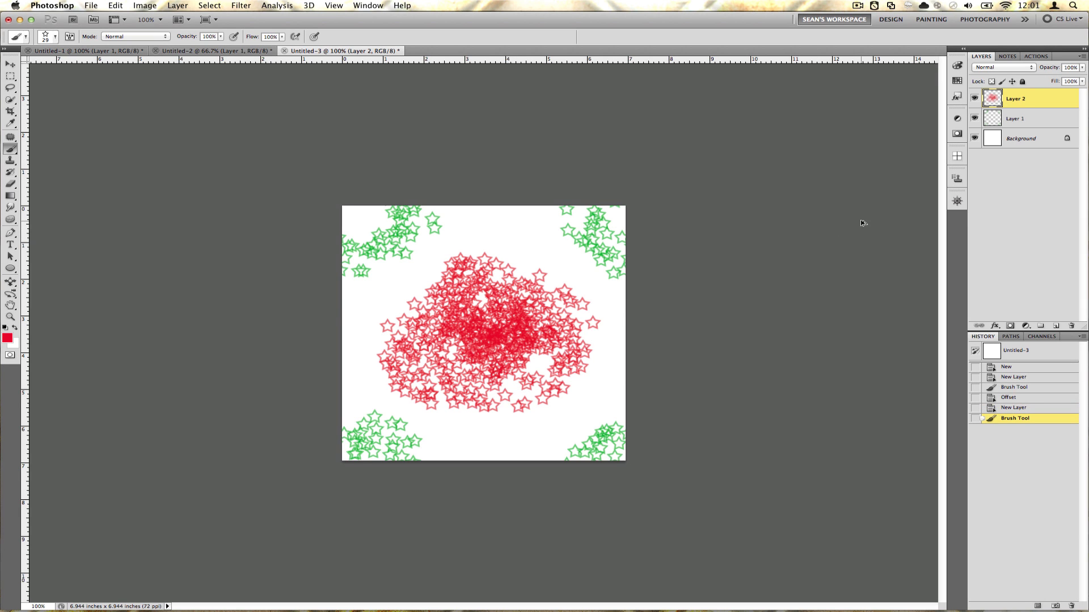
Offset the red stars horizontally with Wrap Around so they span the side edges, then add Layer 3
key("ctrl+alt+f")
left_click_drag(769, 128, 849, 126)
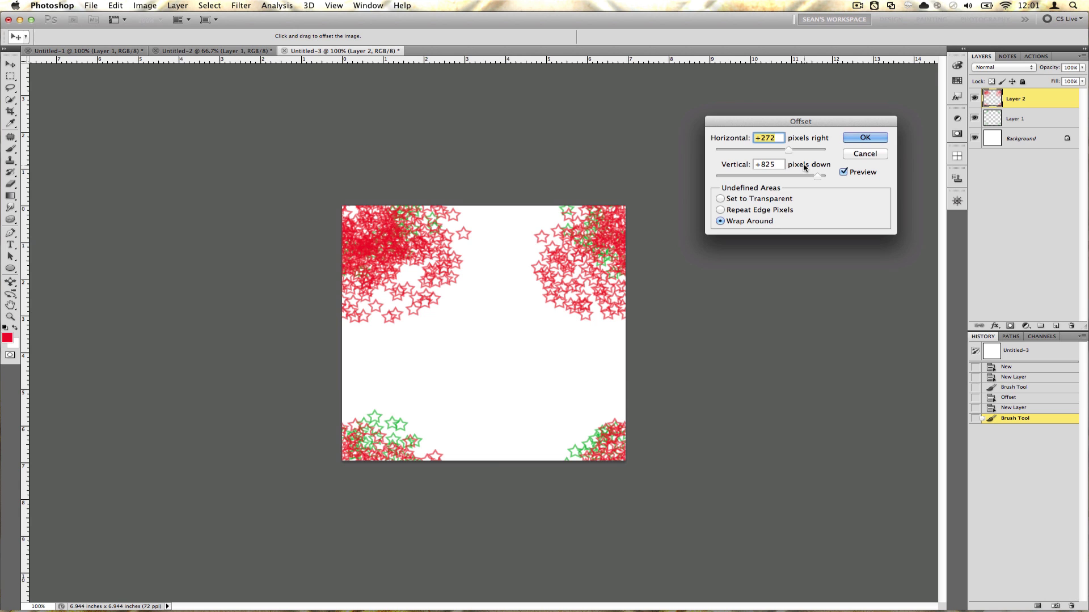
type("0")
key("Tab")
type("0")
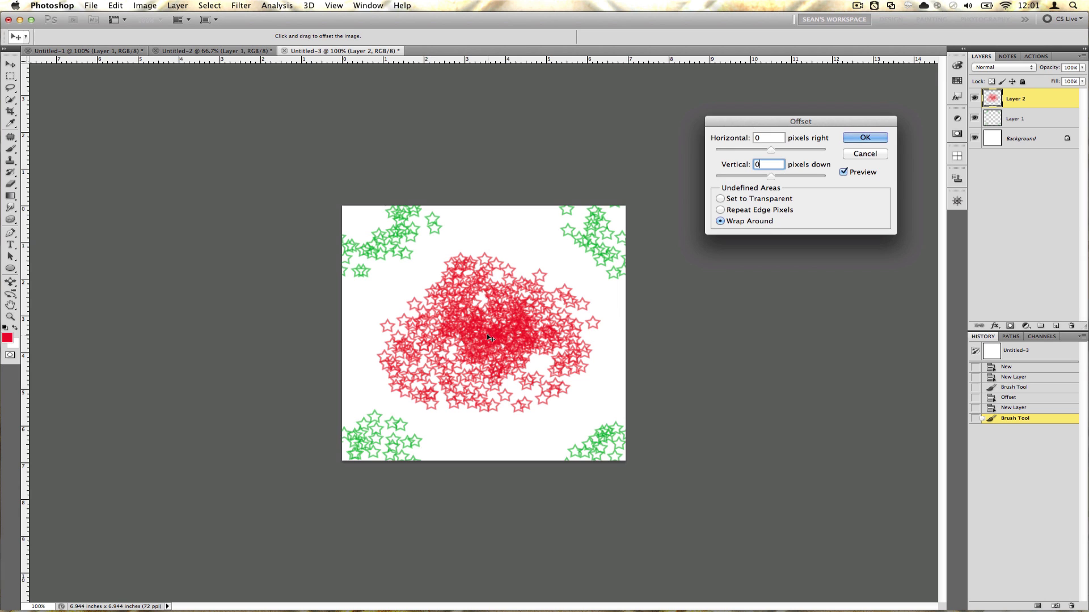
left_click_drag(486, 334, 633, 345)
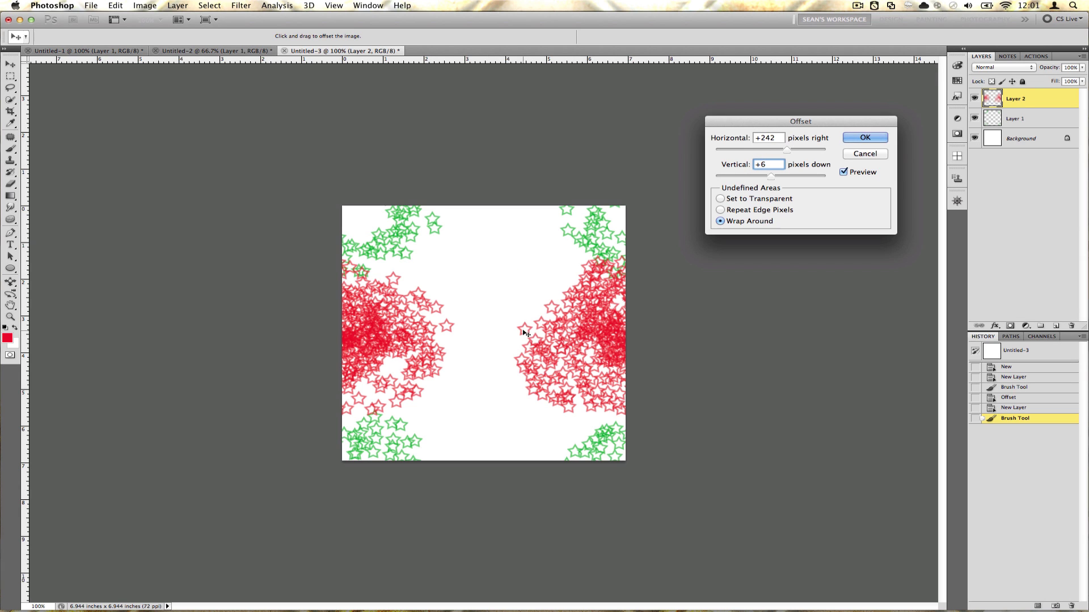
left_click(855, 139)
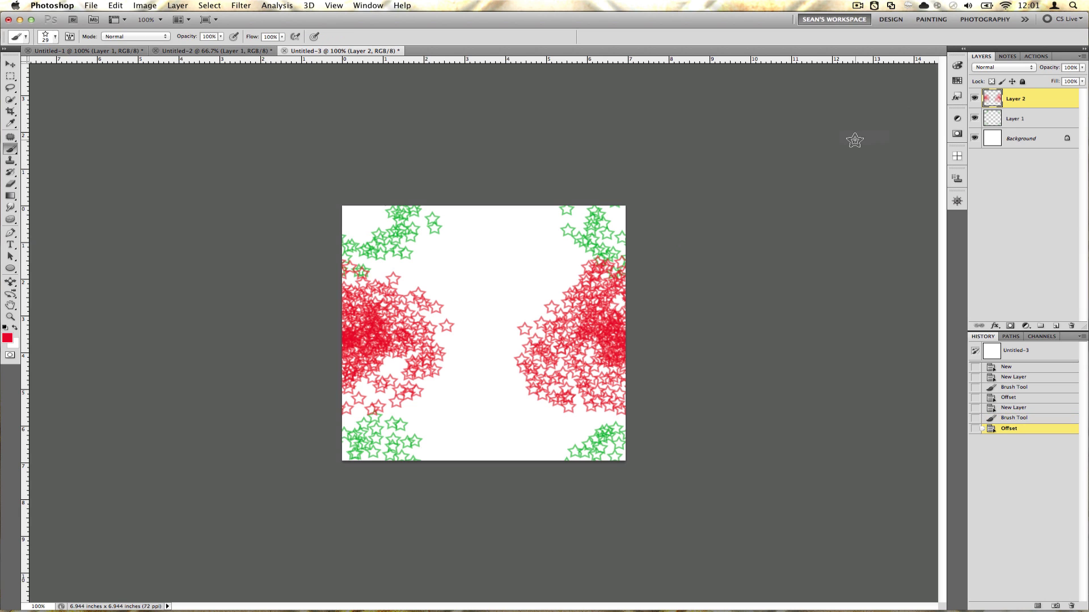
key("super+shift+n")
Confirm Layer 3 and pick blue as the brush colour for the next star cluster
key("Return")
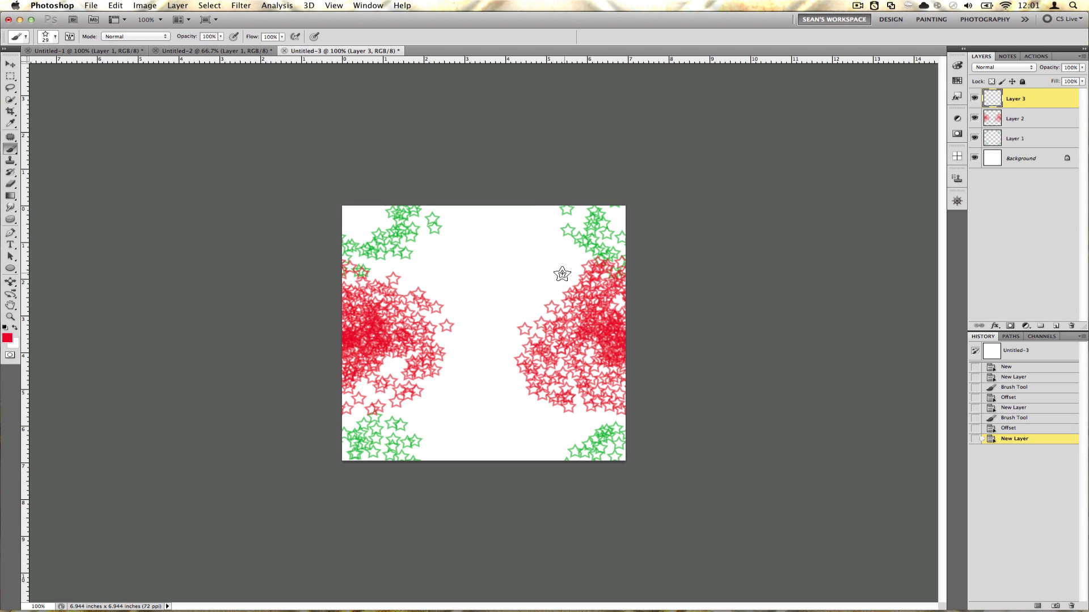
mouse_move(508, 320)
left_mouse_down()
mouse_move(538, 349)
mouse_move(532, 318)
mouse_move(486, 316)
mouse_move(499, 284)
mouse_move(442, 323)
mouse_move(528, 281)
mouse_move(476, 367)
mouse_move(493, 339)
left_mouse_up()
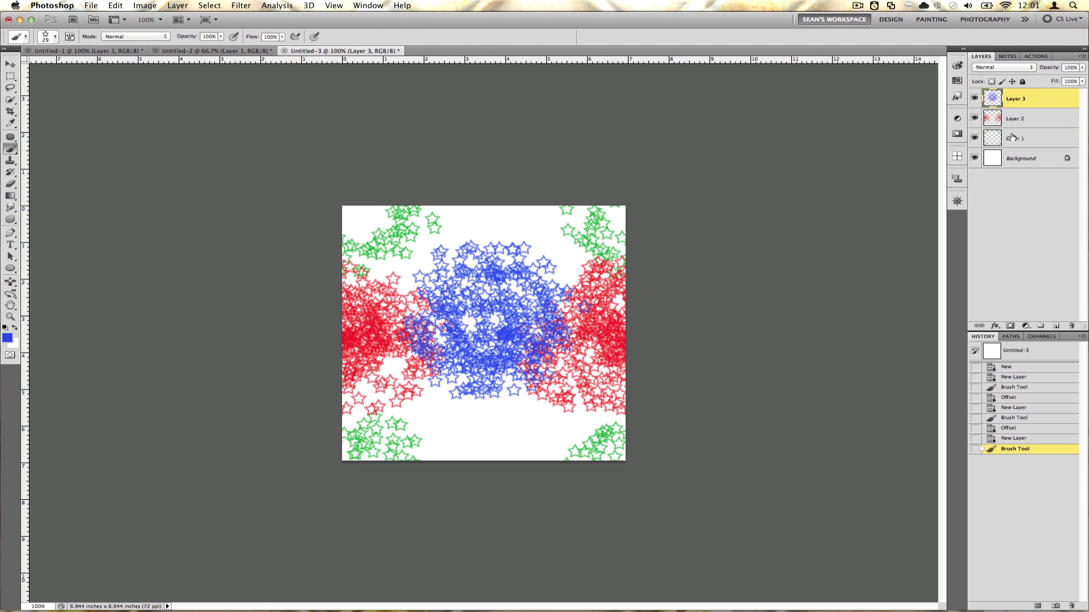
key("ctrl+alt+f")
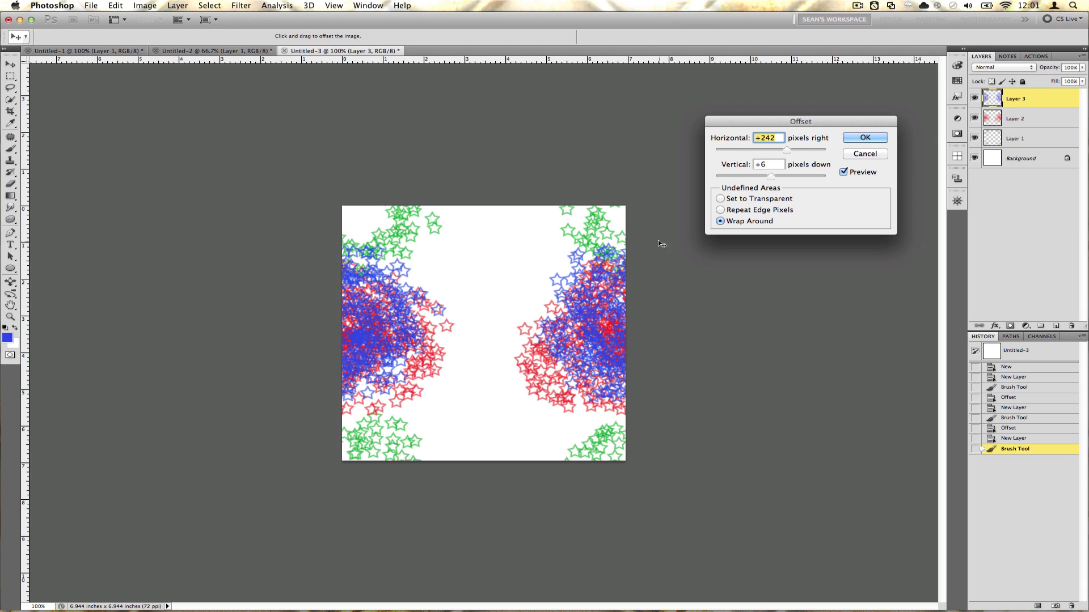
type("0")
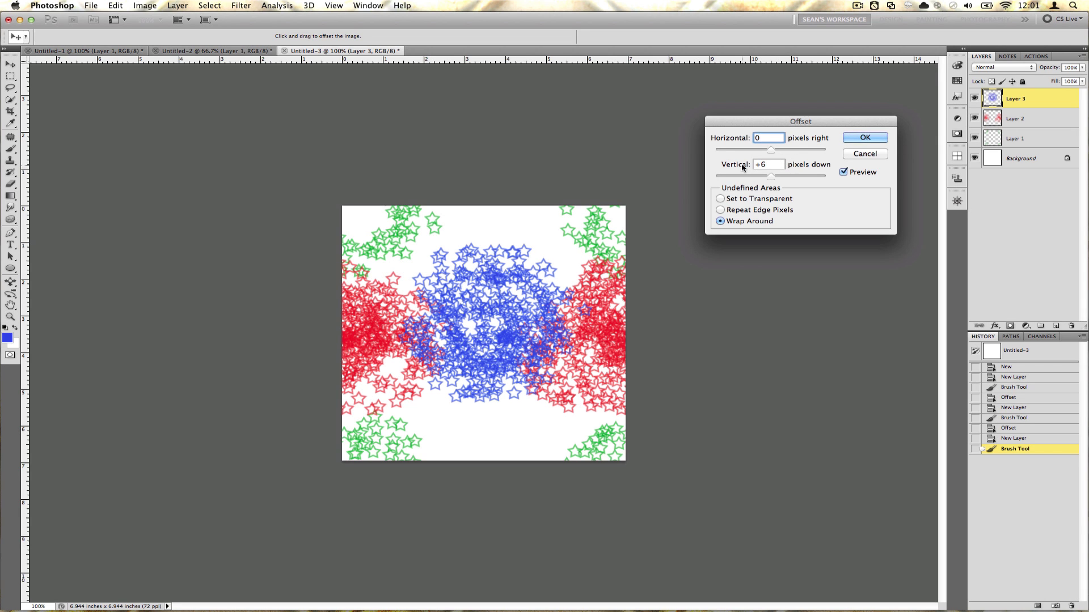
Offset the blue stars vertically with Wrap Around to the top and bottom edges, then add Layer 4
double_click(772, 163)
type("0")
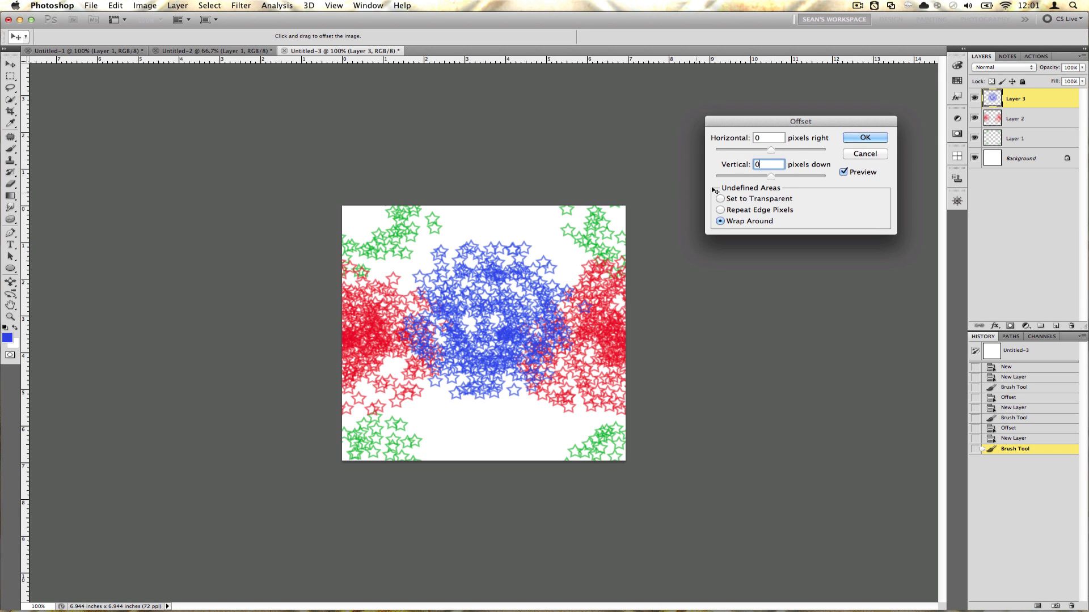
left_click_drag(478, 338, 490, 211)
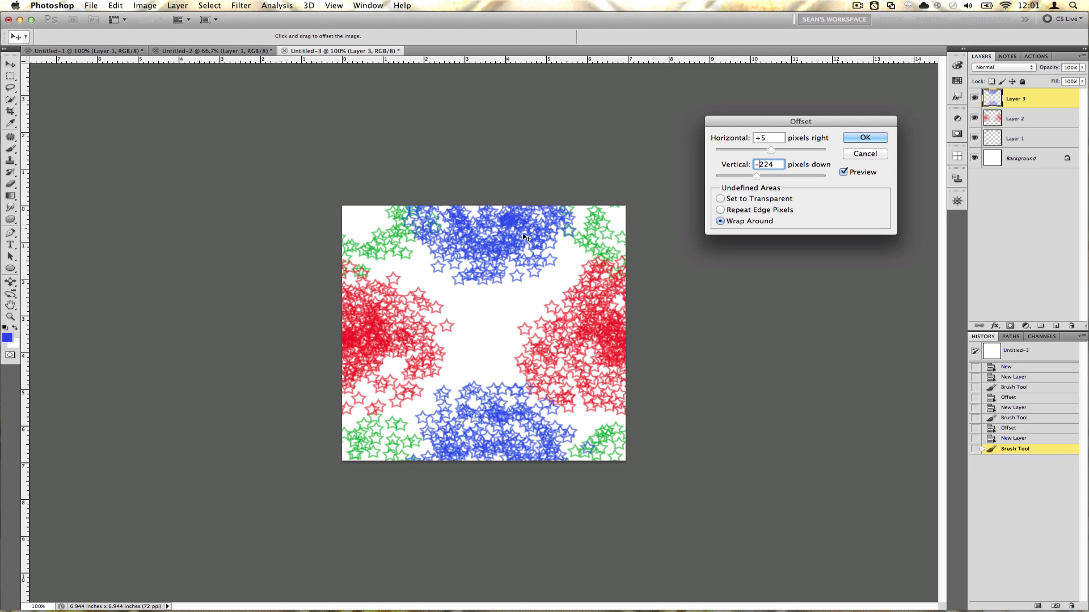
left_click(855, 141)
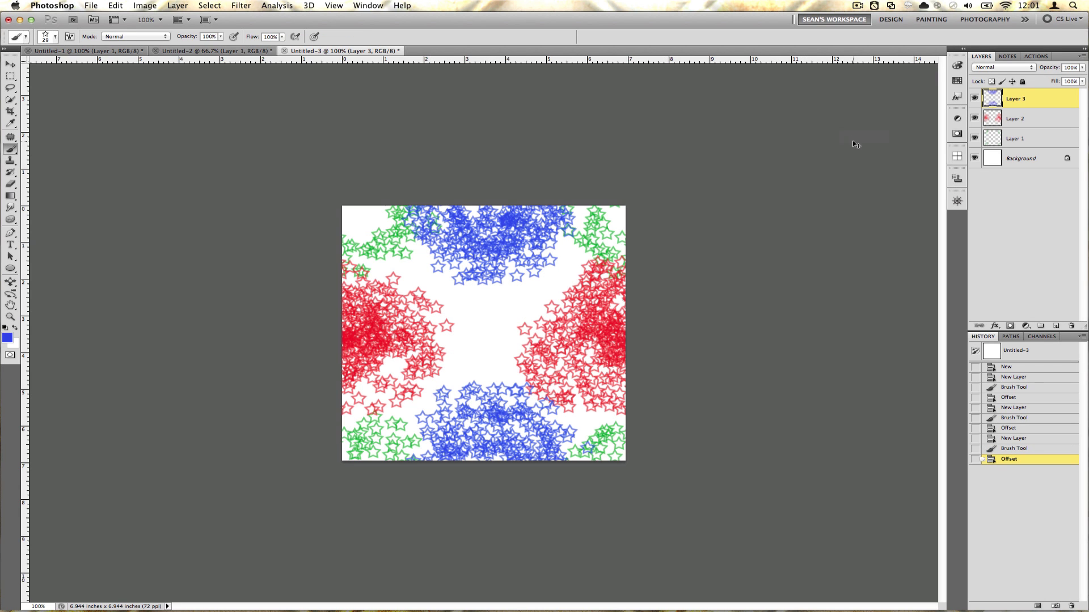
key("ctrl+shift+n")
key("Return")
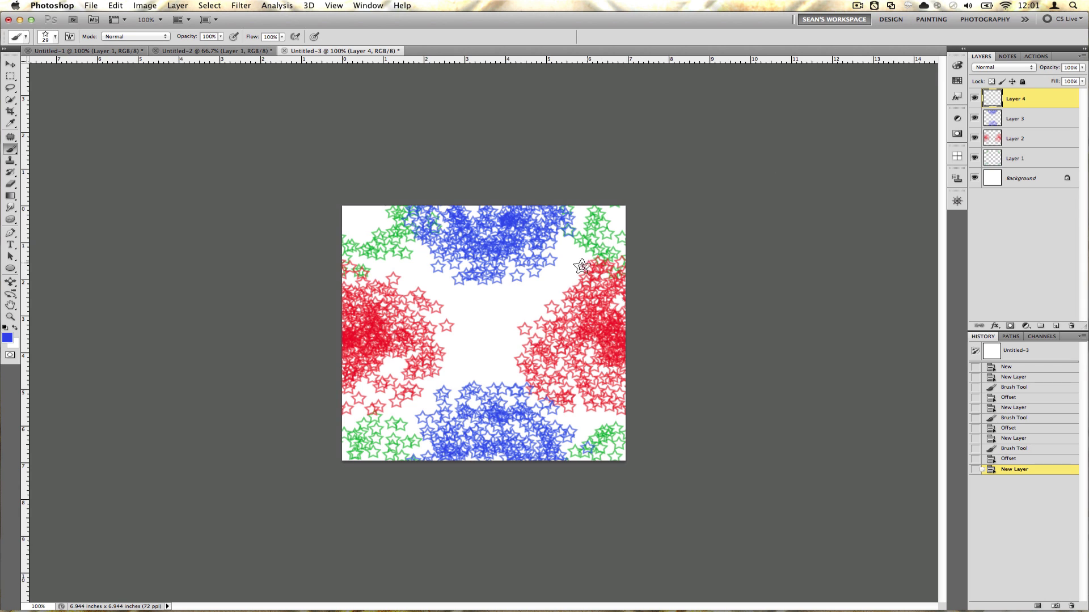
Paint an orange star cluster over the centre of Layer 4 and hide the white Background layer
mouse_move(491, 314)
left_mouse_down()
mouse_move(528, 392)
mouse_move(494, 331)
left_mouse_up()
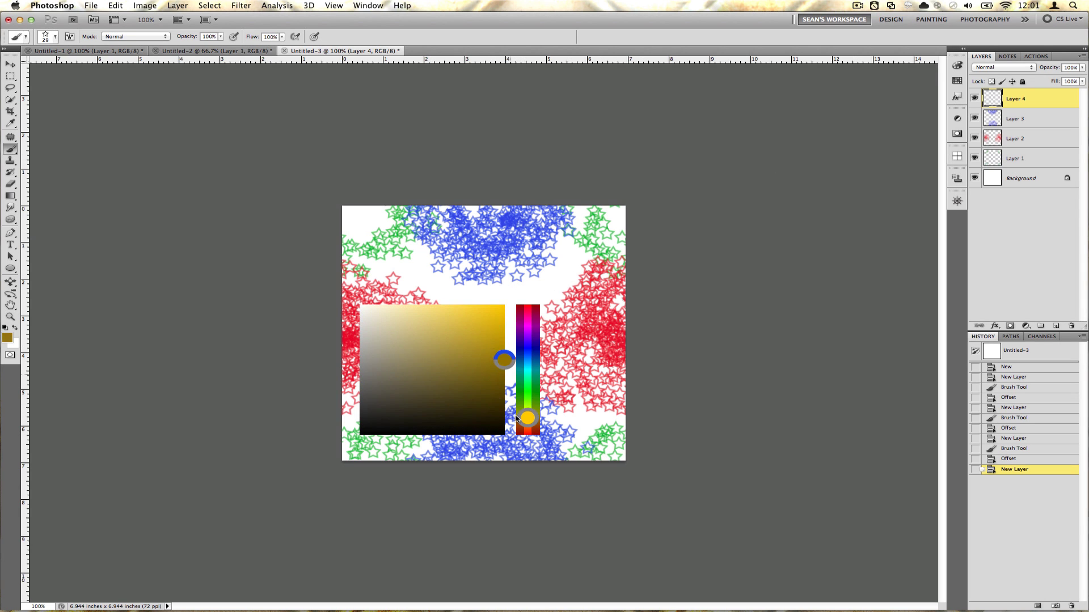
mouse_move(495, 331)
left_mouse_down()
mouse_move(506, 297)
mouse_move(423, 313)
left_mouse_up()
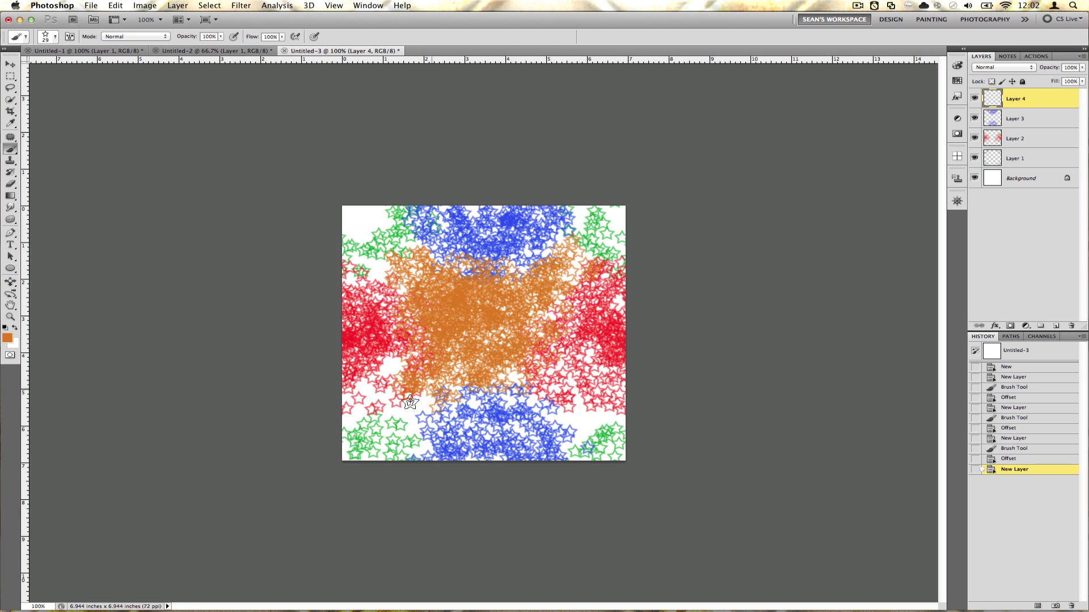
left_click_drag(423, 313, 561, 426)
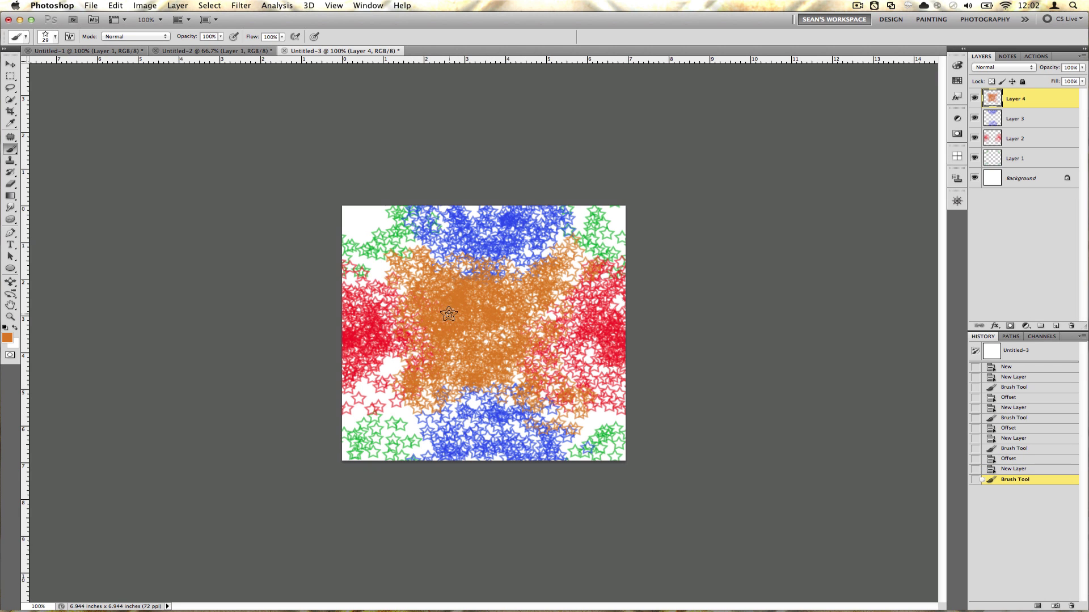
left_click(975, 179)
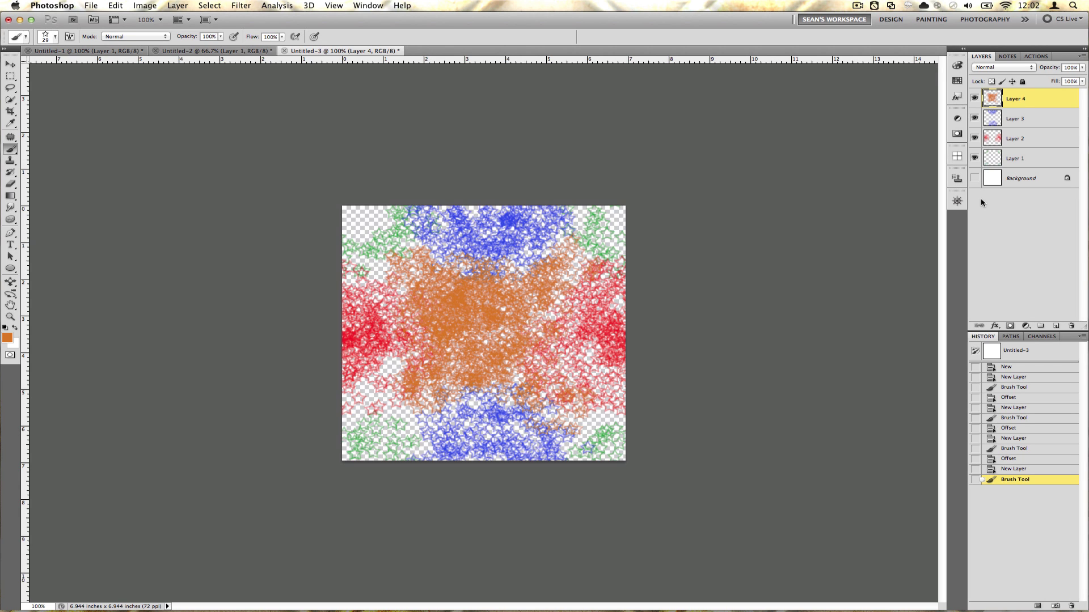
Stamp all visible layers into Layer 5 and select the whole canvas
key("super+alt+shift+e")
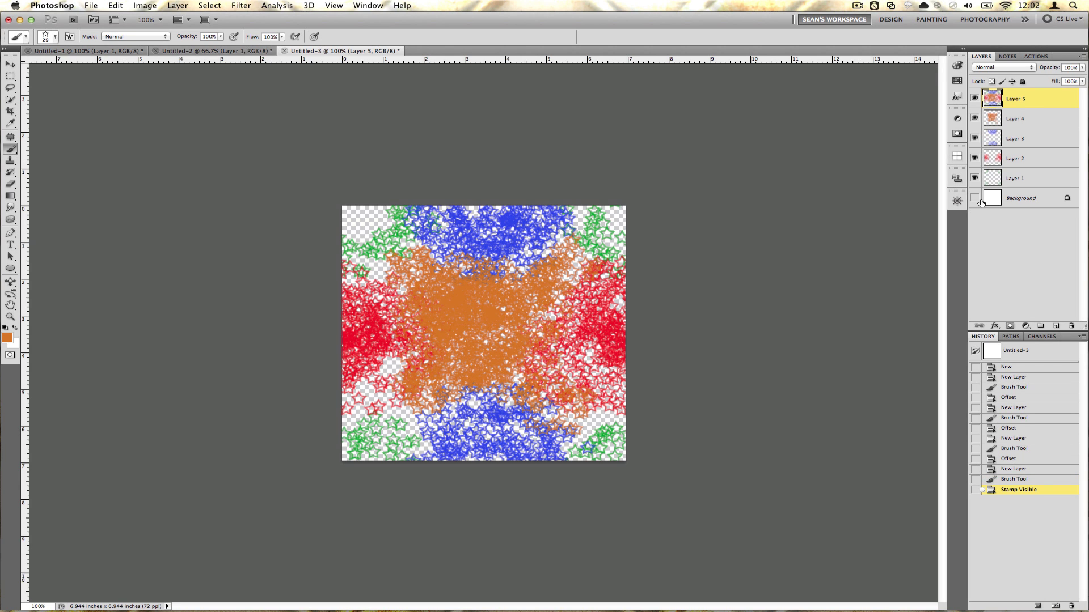
key("super+a")
left_click(101, 6)
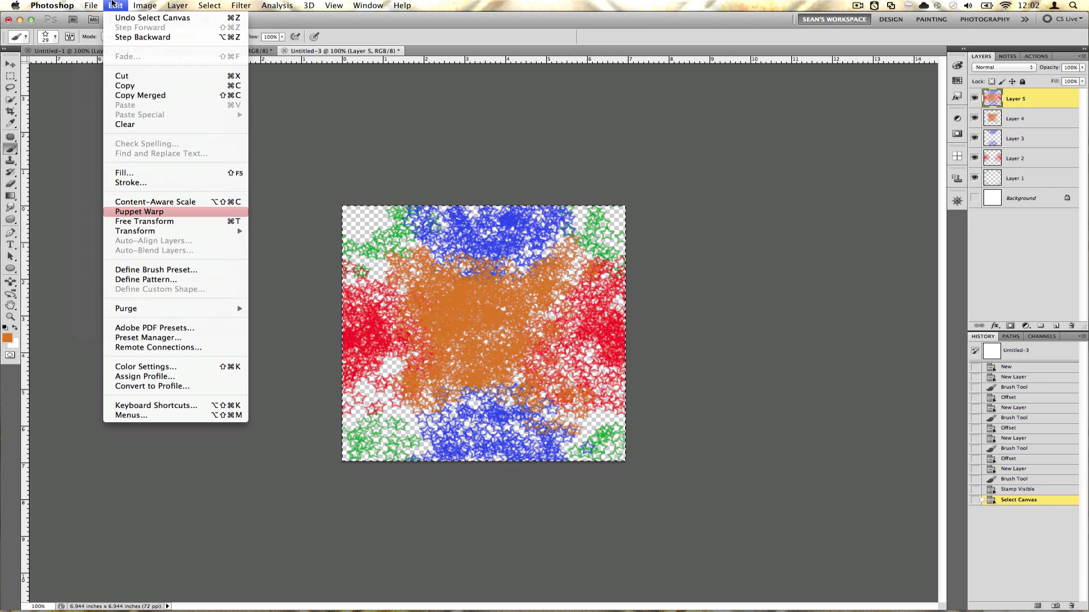
Define the star tile as a new pattern, then switch to the Untitled-2 document
left_click(143, 281)
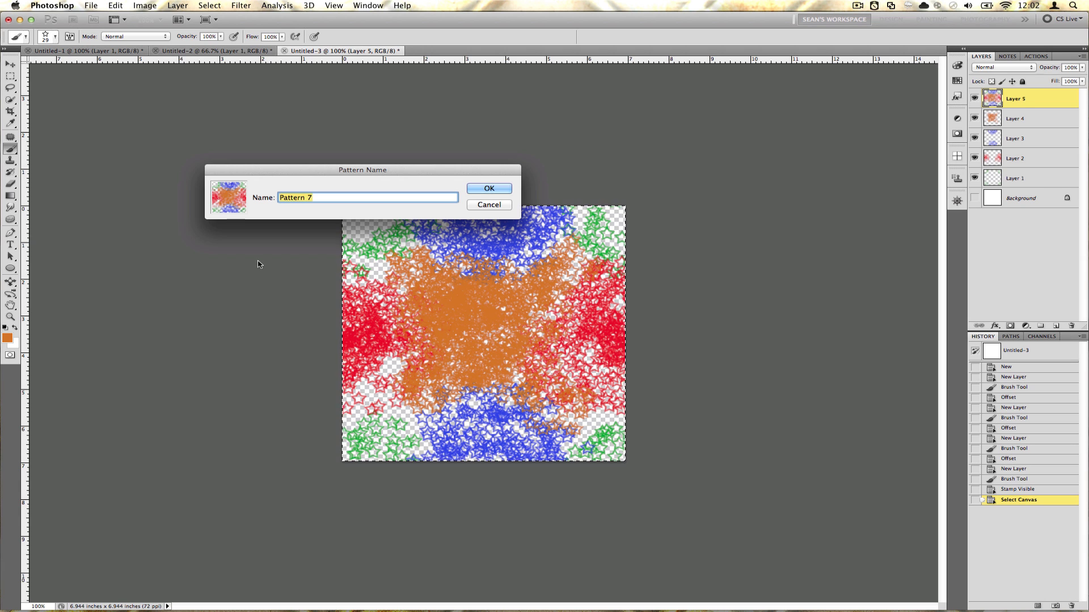
type("Stars")
key("Return")
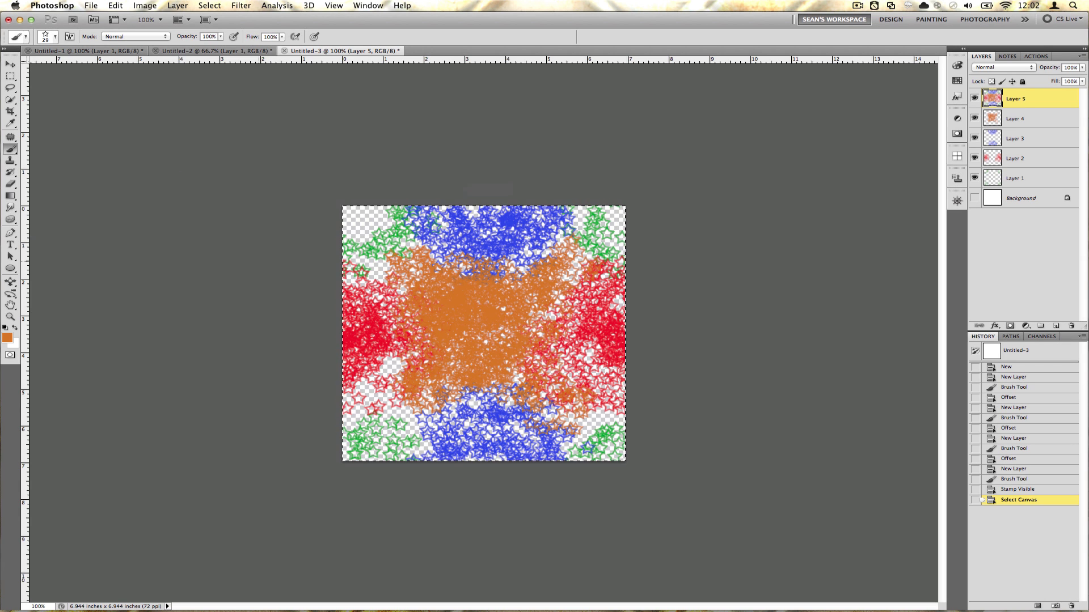
left_click(255, 52)
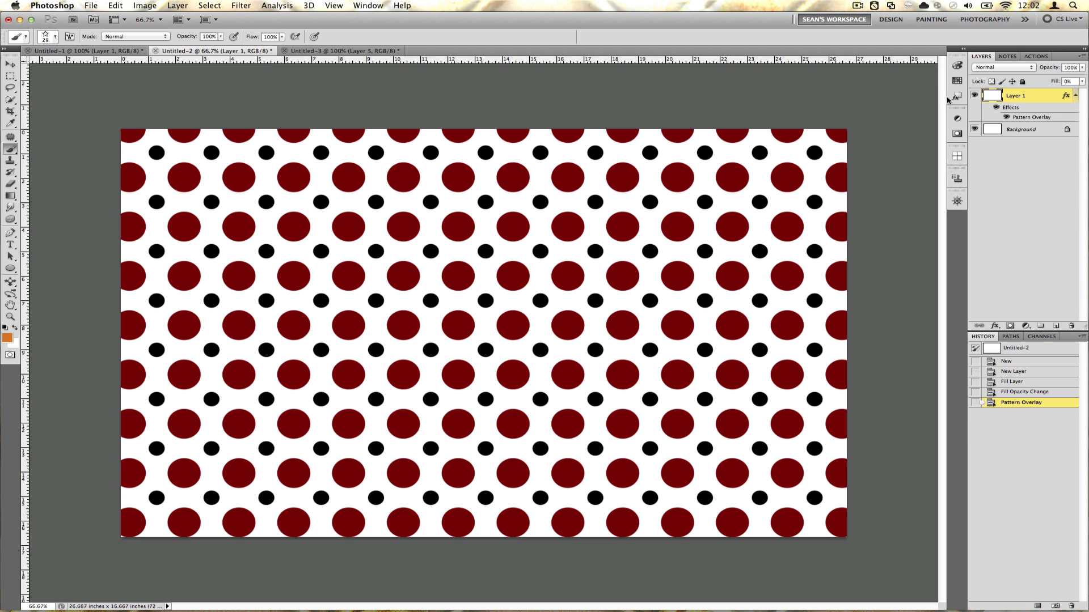
Add Layer 2 filled with orange, hide the polka-dot Layer 1, and set Fill to 0%
key("ctrl+shift+n")
key("Return")
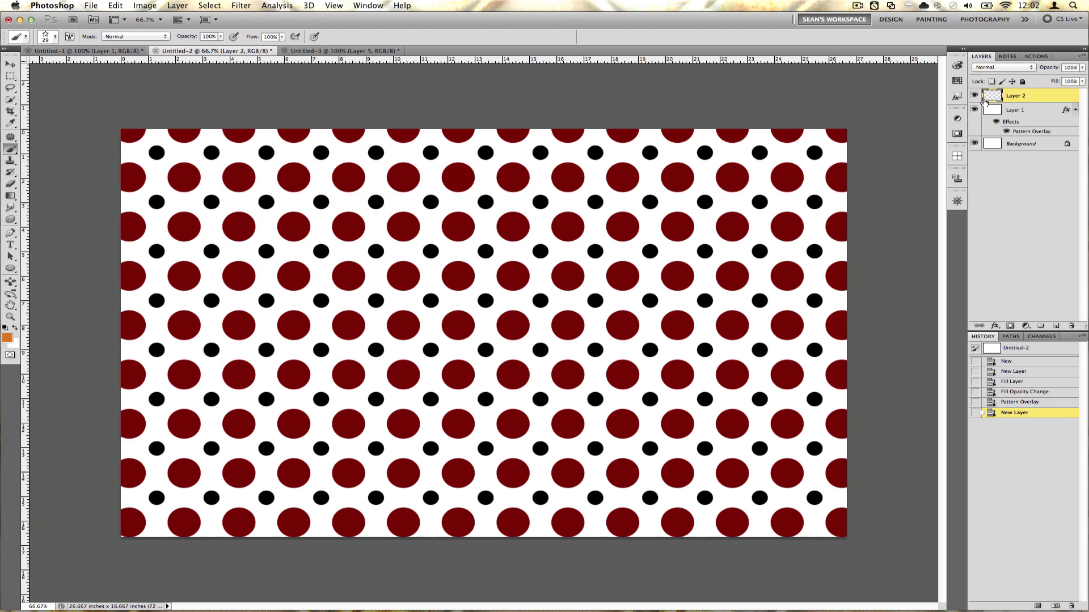
key("alt+BackSpace")
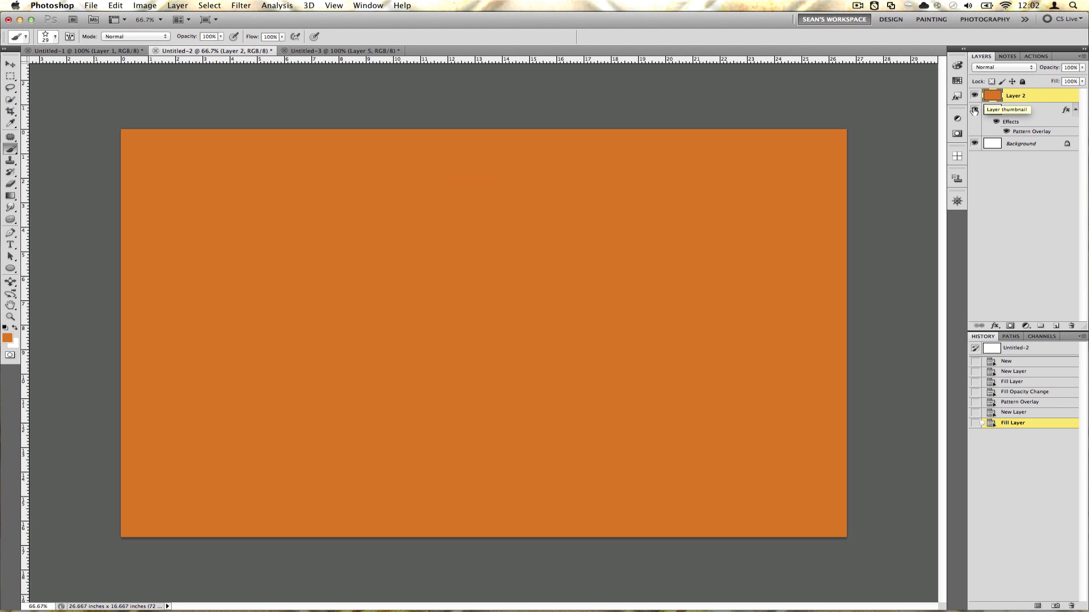
left_click(975, 111)
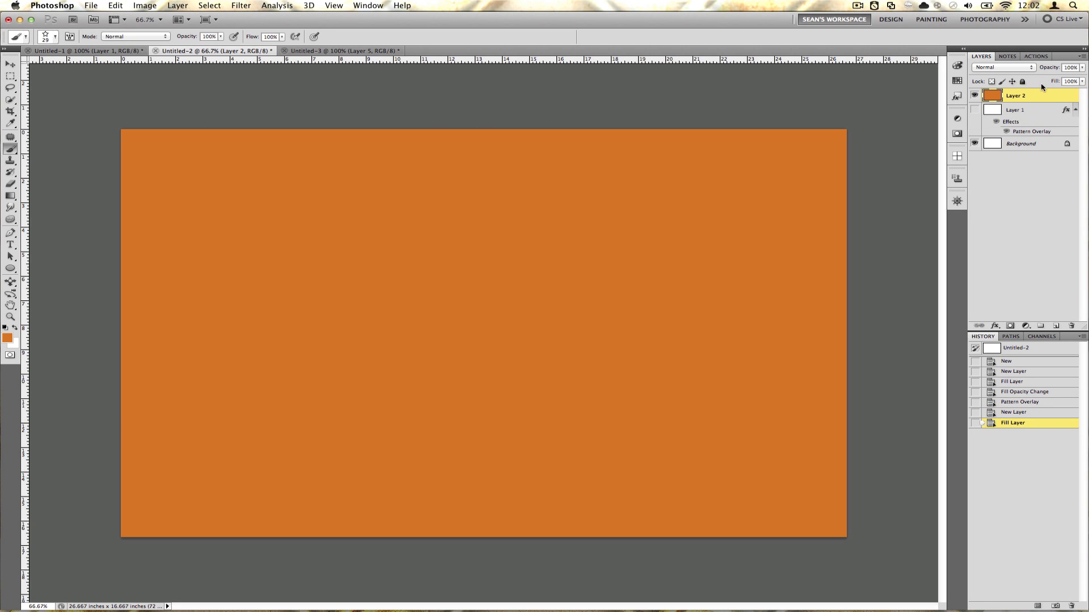
left_click(1071, 82)
type("0")
key("Return")
Enable a Pattern Overlay on Layer 2 using the multicolour star pattern
double_click(991, 95)
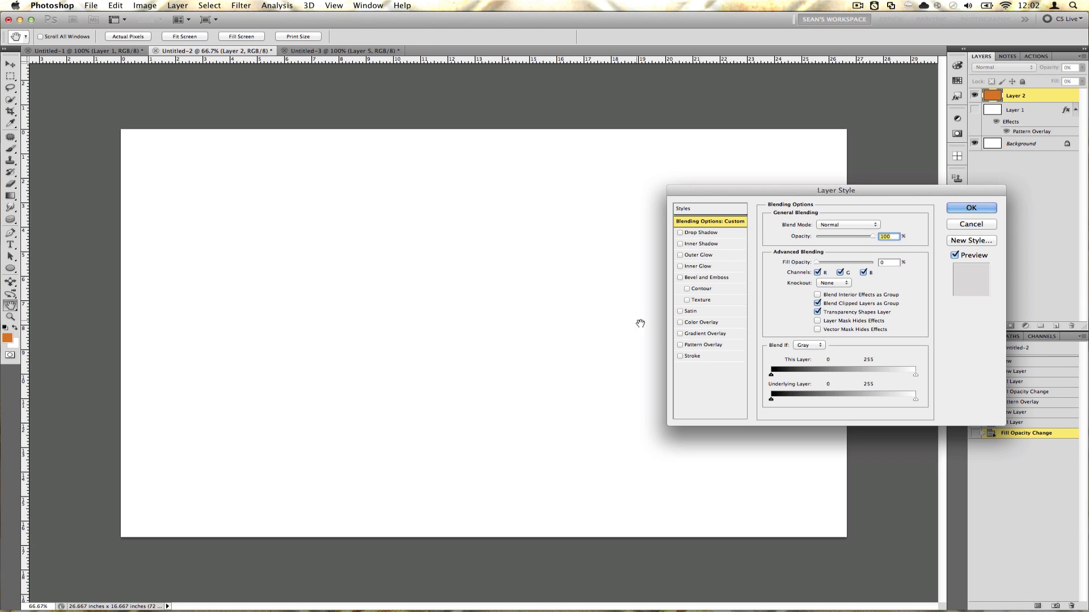
left_click(700, 344)
left_click(838, 258)
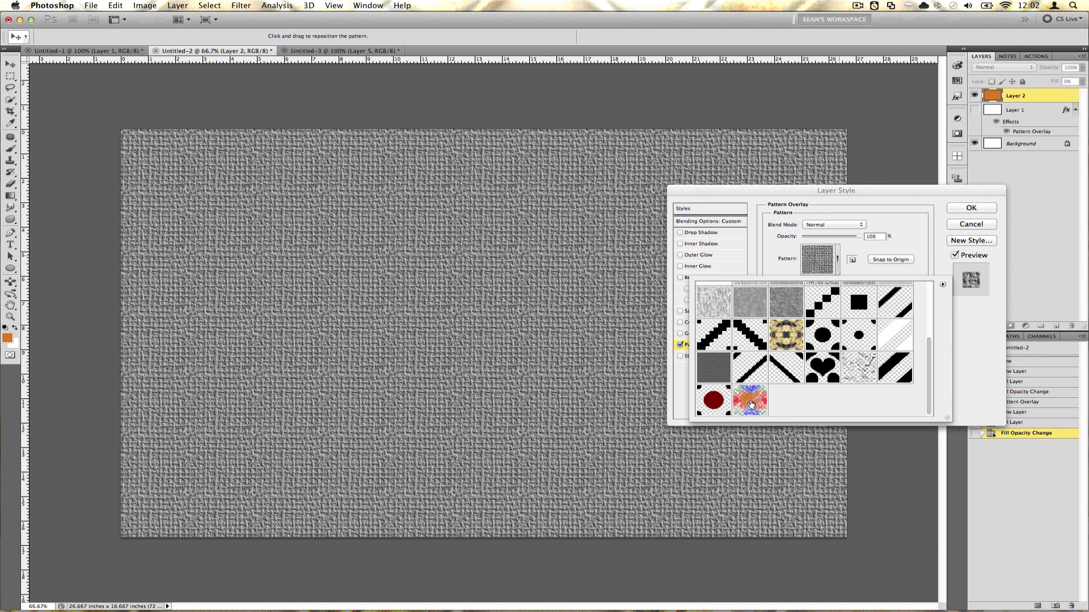
left_click(748, 405)
left_click(585, 283)
Nudge the pattern, Snap to Origin, apply the overlay, and return to the Brush tool
left_click_drag(585, 284, 260, 377)
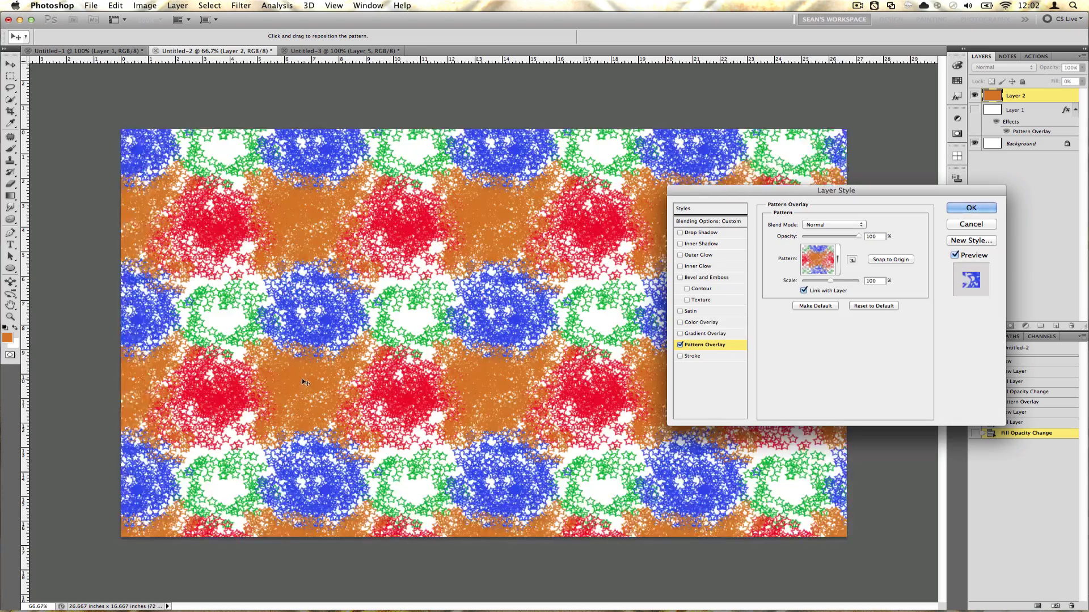
left_click_drag(260, 377, 302, 379)
left_click(893, 261)
left_click(970, 209)
key("b")
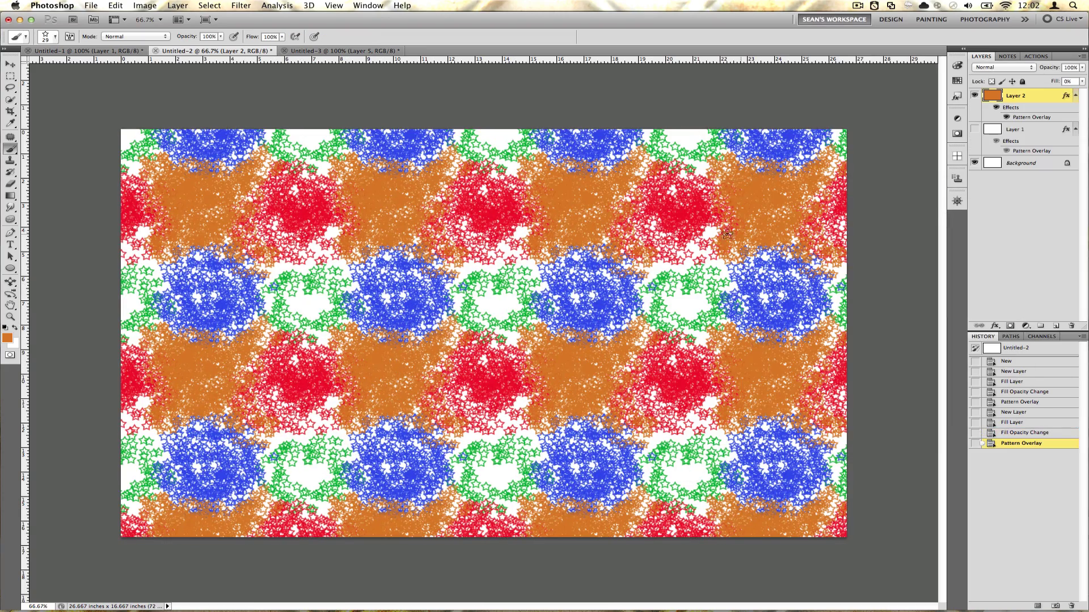